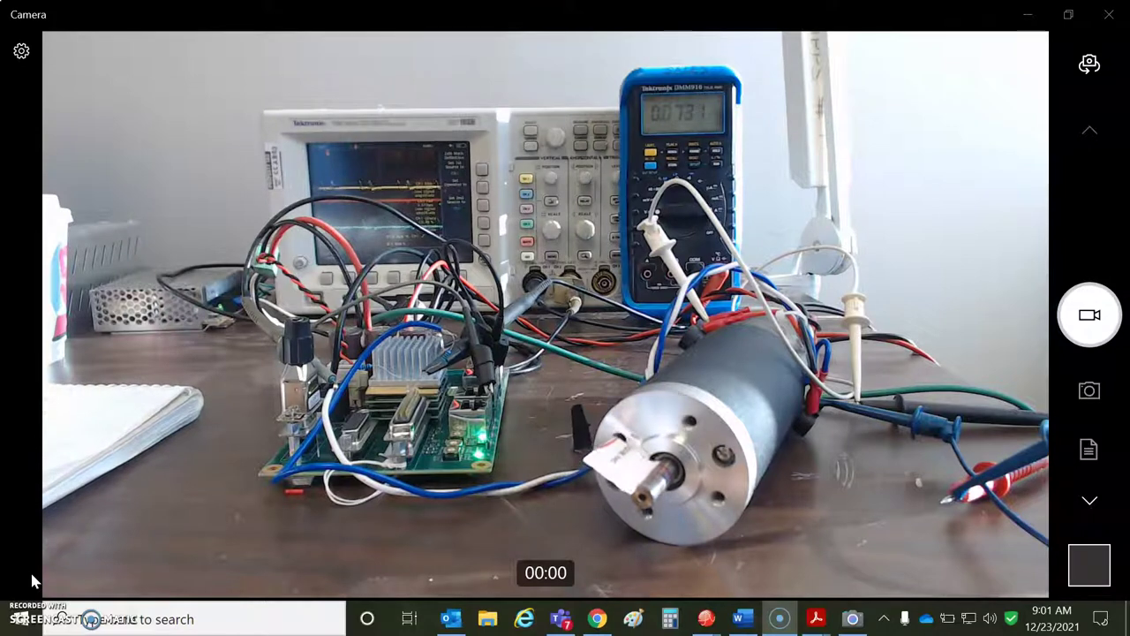
# - Work the Windows Camera window to put away the live motor bench view
pyautogui.click(360, 413)
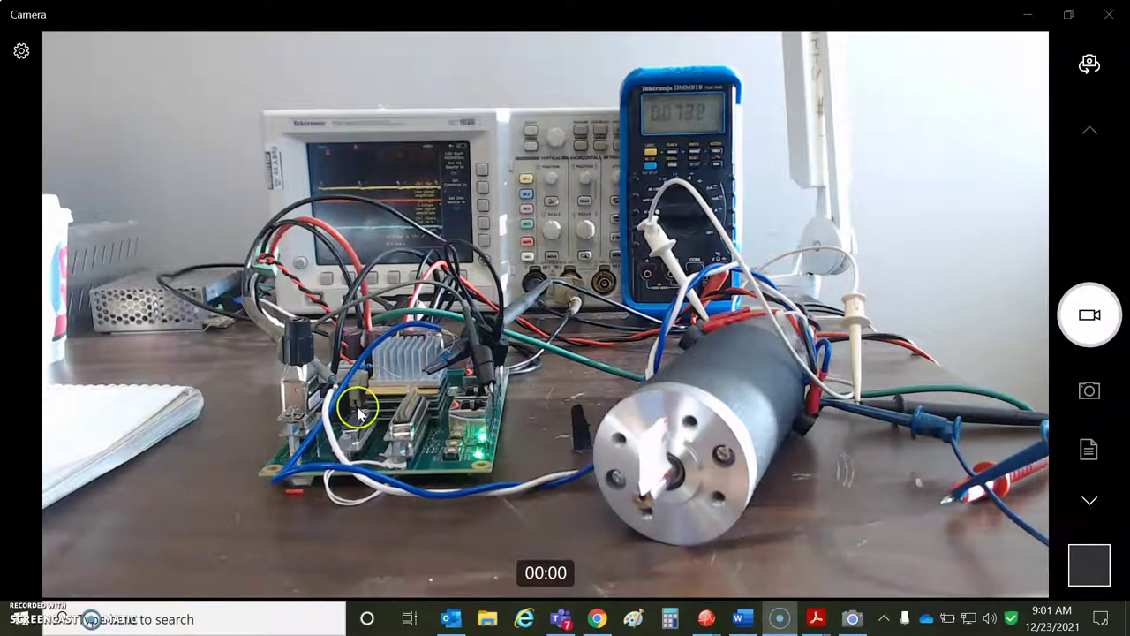
pyautogui.click(404, 252)
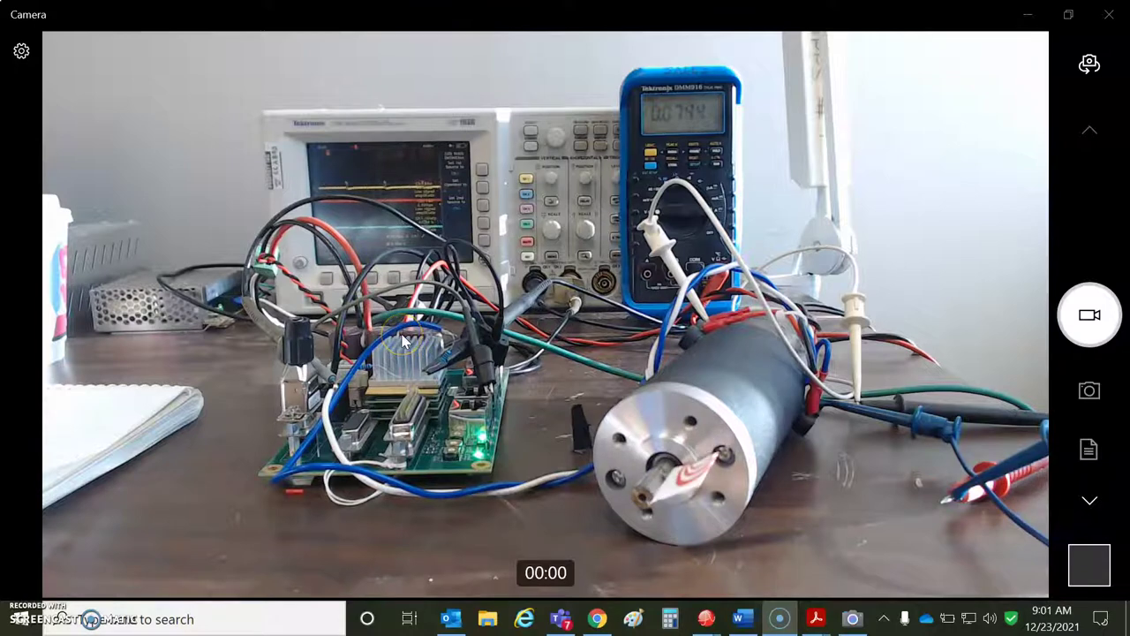
pyautogui.click(542, 110)
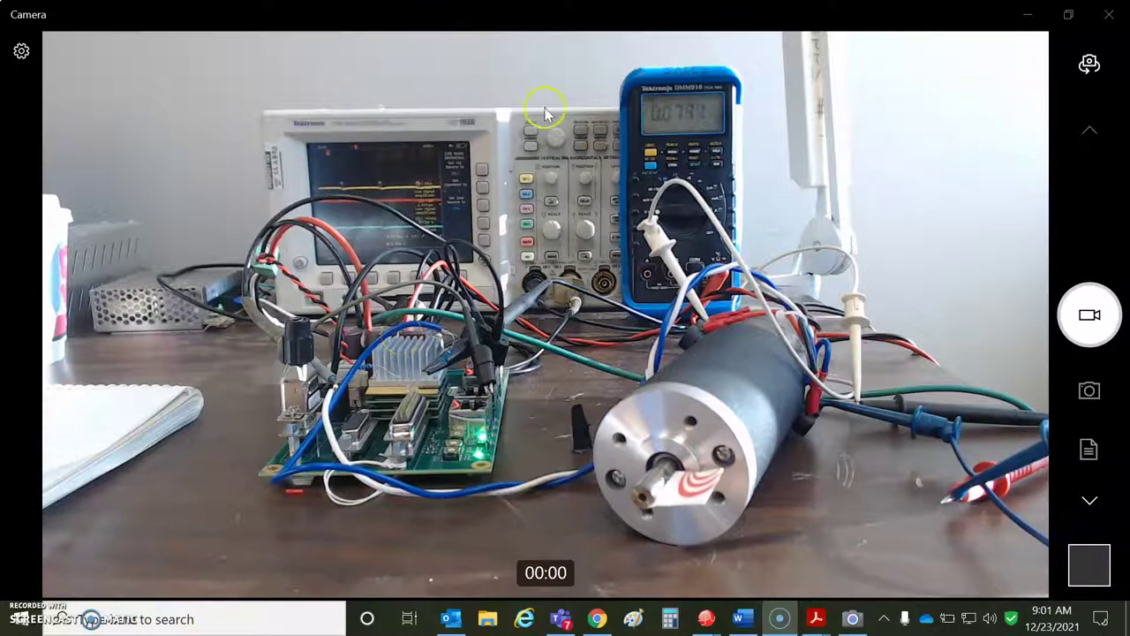
# - Minimize the live camera view to reveal ServoBook.pdf page 7 in Acrobat
pyautogui.click(1036, 18)
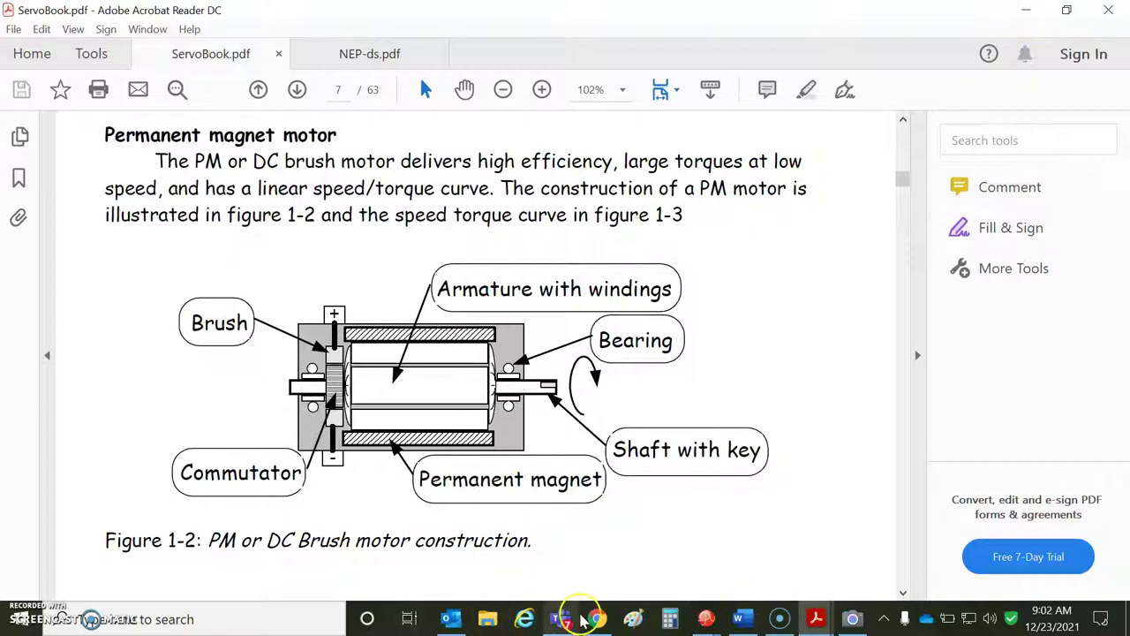
# - Switch to the Servo_Tek datasheet in Chrome and scroll to the Ripple and Bidirectional Operation sections
pyautogui.click(602, 620)
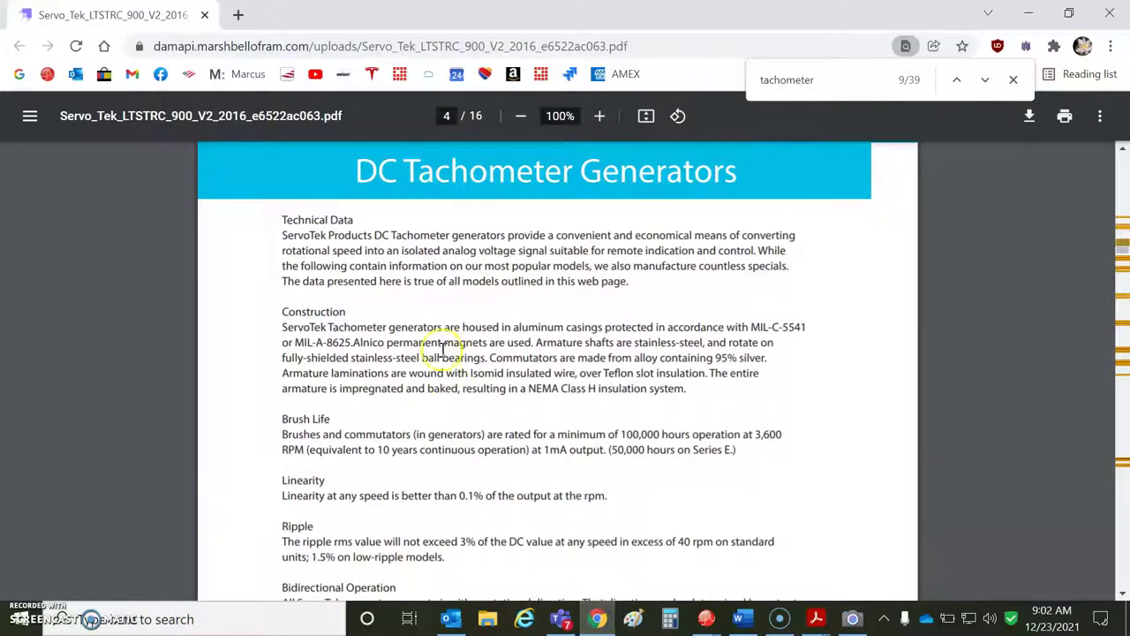
pyautogui.click(1122, 150)
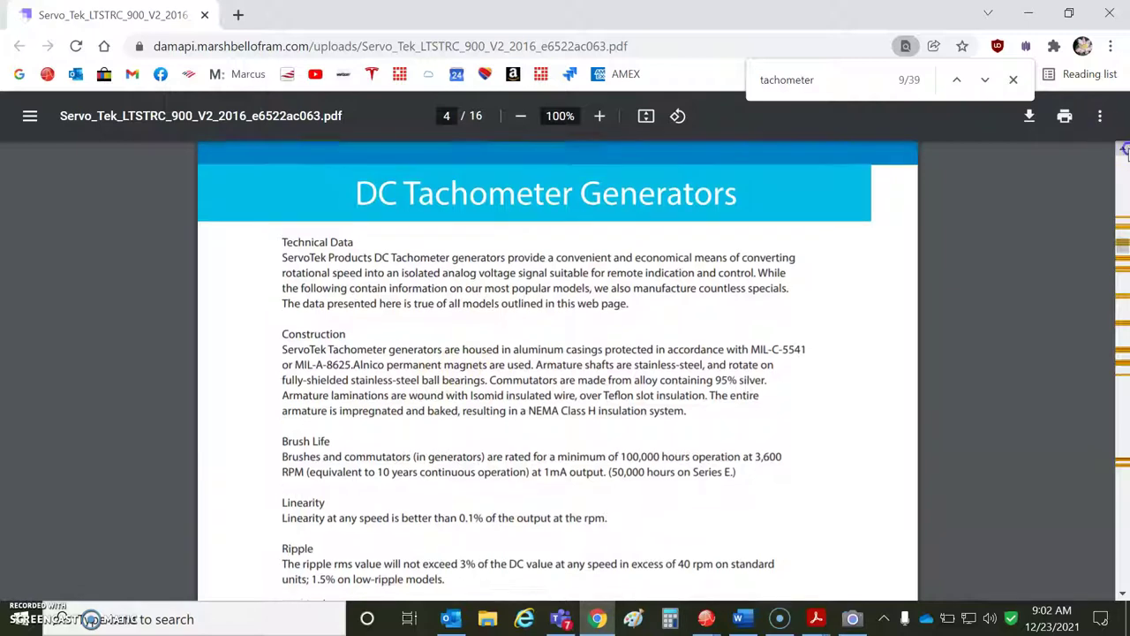
pyautogui.click(1122, 151)
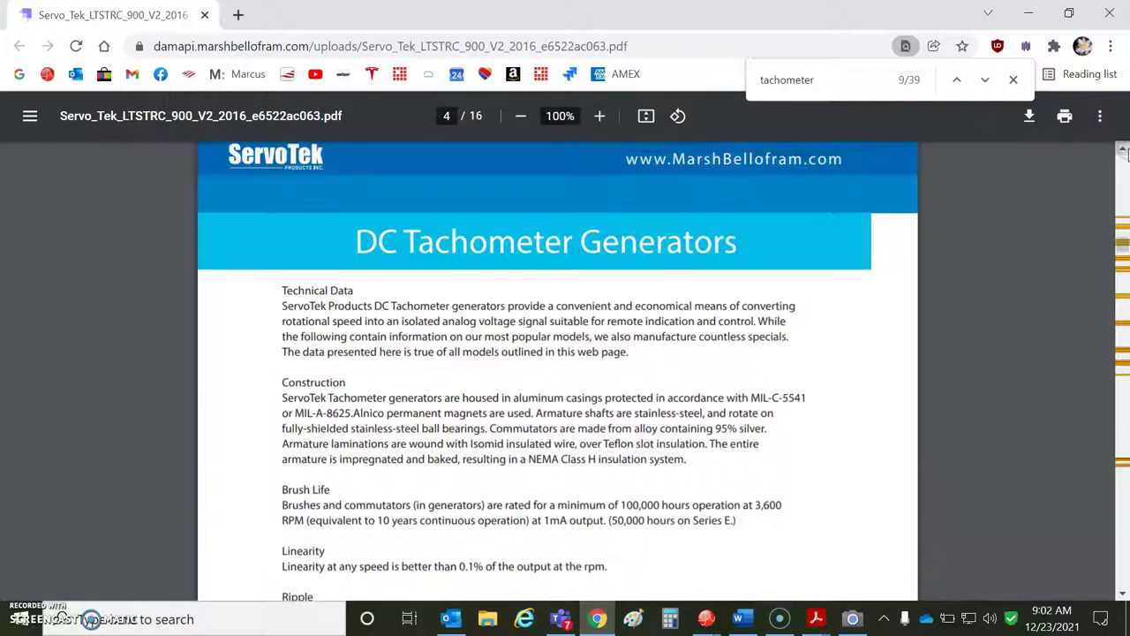
pyautogui.click(1121, 594)
pyautogui.click(1121, 593)
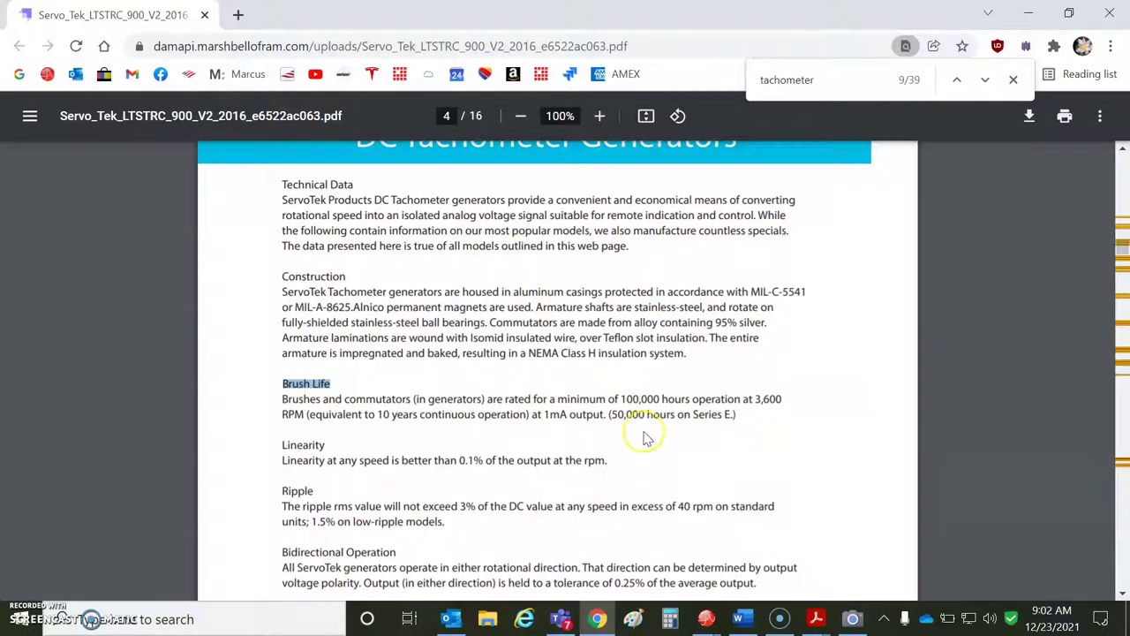
# - Highlight the 1mA output rating, 0.1% linearity and 1.5% ripple figures
pyautogui.moveTo(532, 414); pyautogui.dragTo(588, 415)
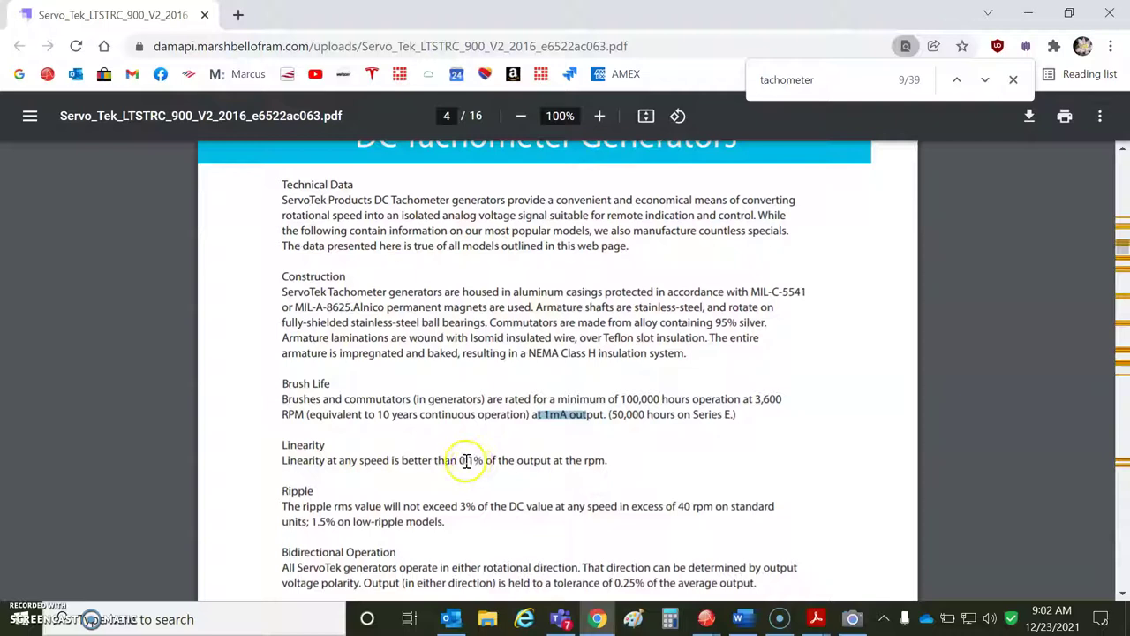
pyautogui.moveTo(459, 460); pyautogui.dragTo(485, 460)
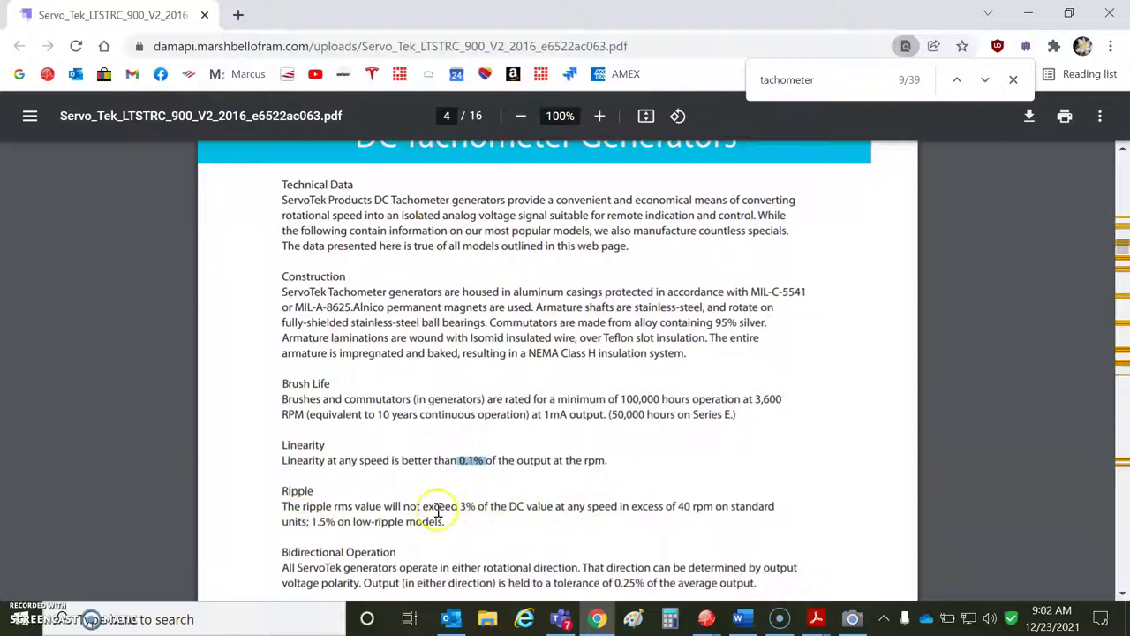
pyautogui.moveTo(312, 521); pyautogui.dragTo(341, 524)
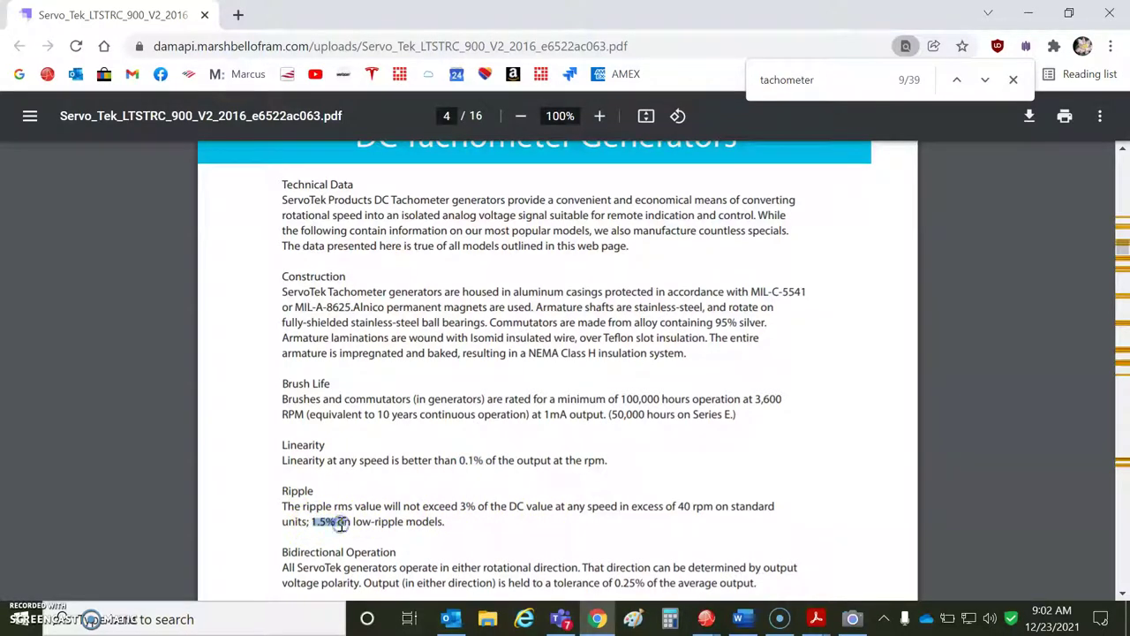
# - Highlight the –67°F to +212°F and –20°C to +75°C ranges, then scroll to page 5
pyautogui.click(1123, 593)
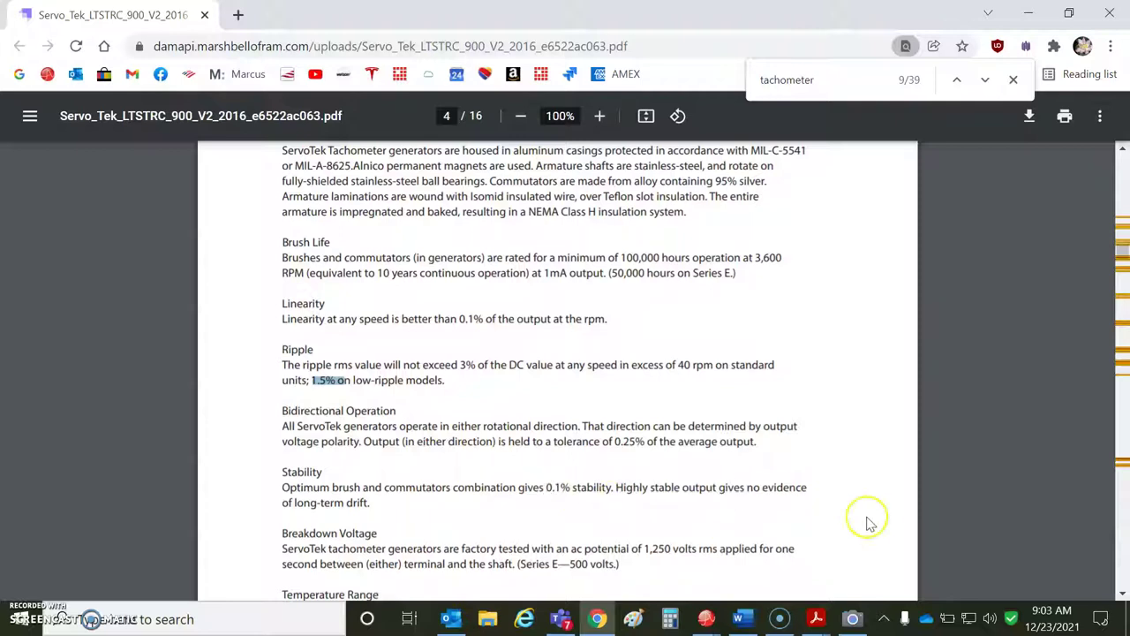
pyautogui.scroll(-3, 1121, 593)
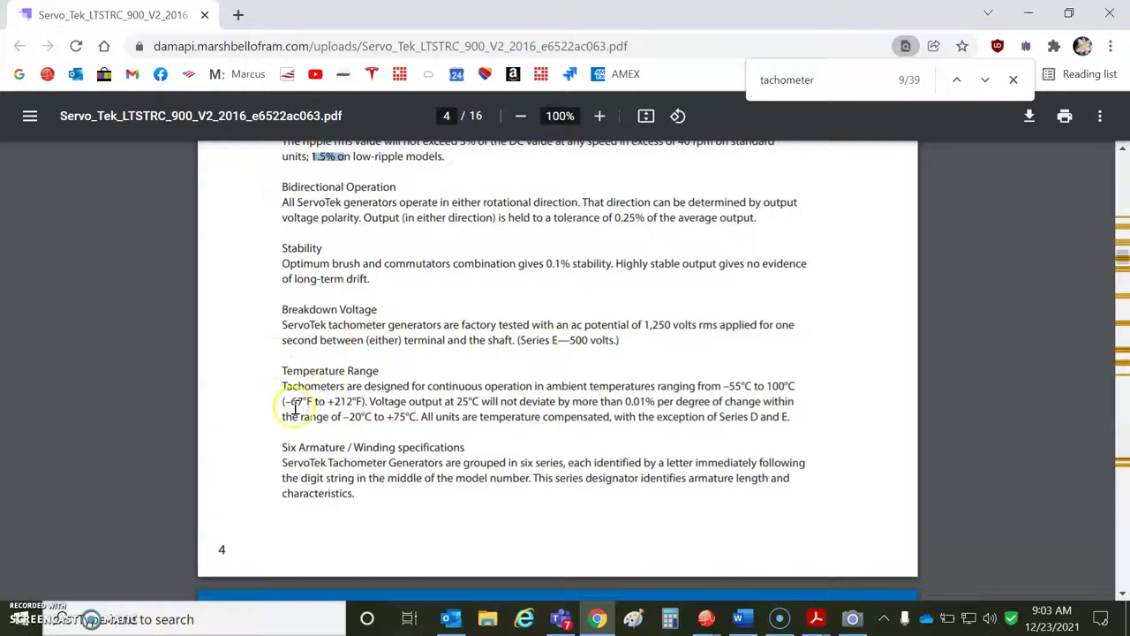
pyautogui.moveTo(289, 404); pyautogui.dragTo(362, 402)
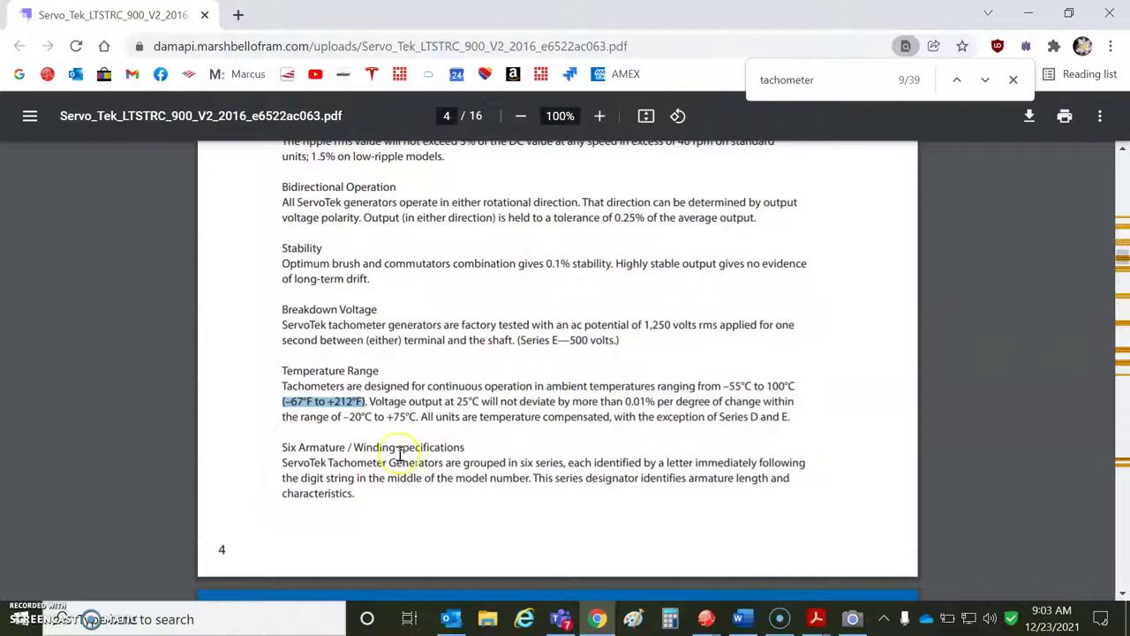
pyautogui.moveTo(341, 416); pyautogui.dragTo(422, 416)
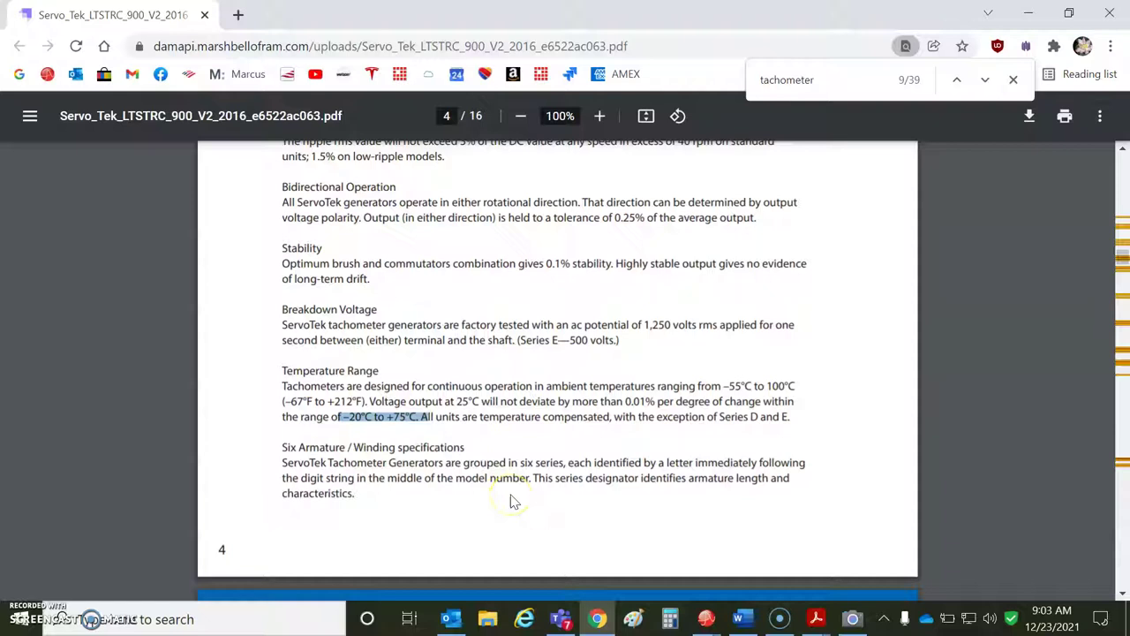
pyautogui.scroll(-3, 1124, 601)
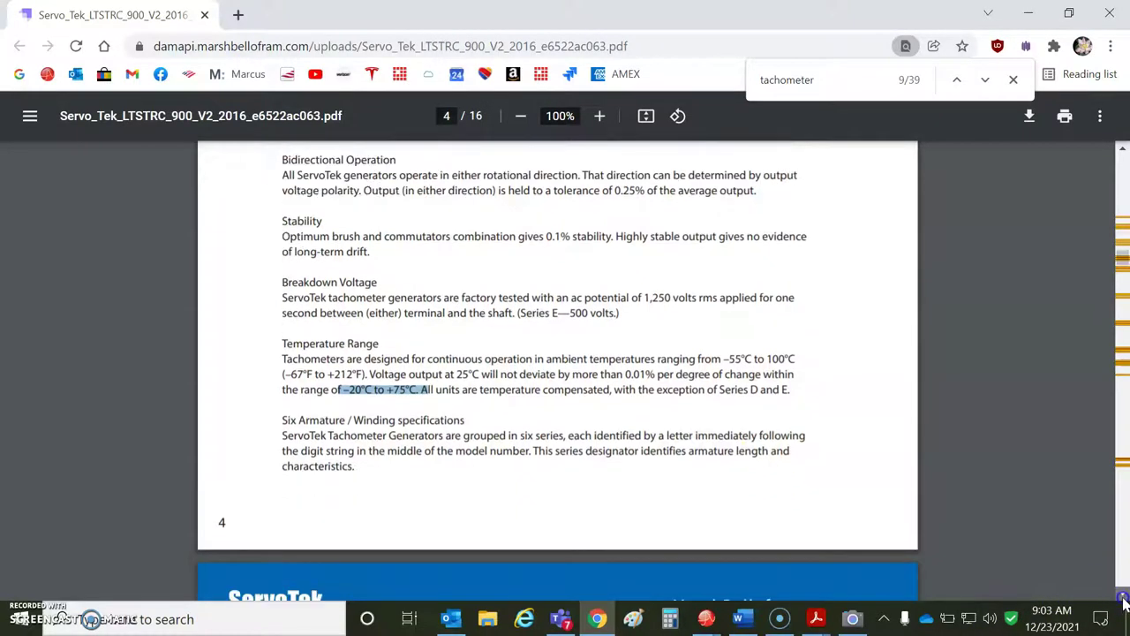
pyautogui.scroll(-4, 1124, 601)
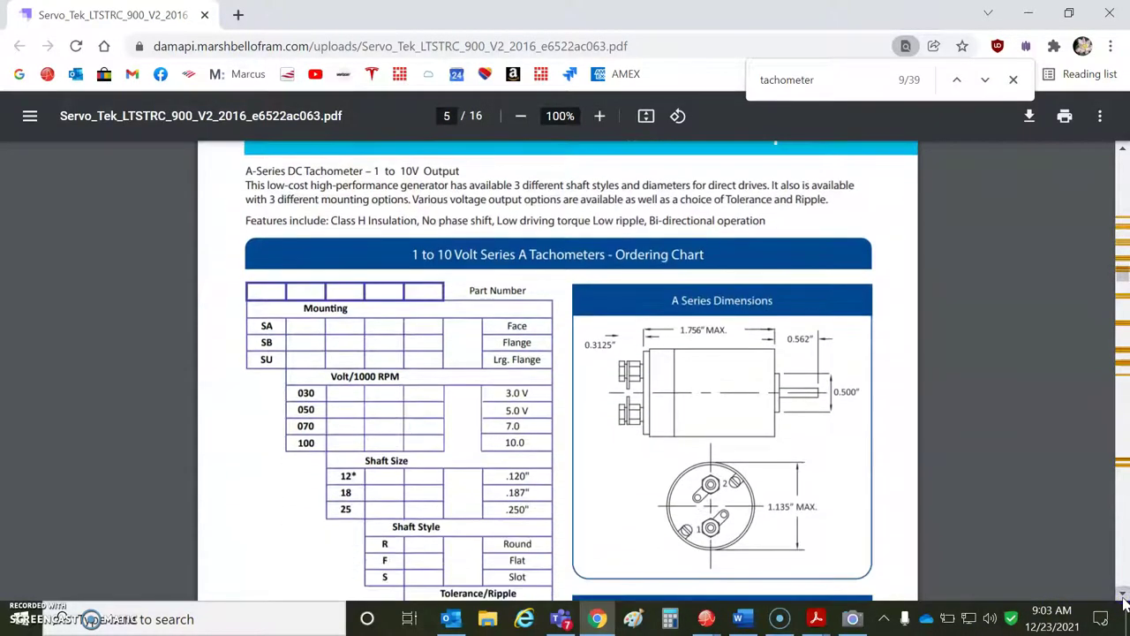
# - Scroll the page-5 Series A ordering chart down to the Tolerance/Ripple table
pyautogui.scroll(1, 1117, 168)
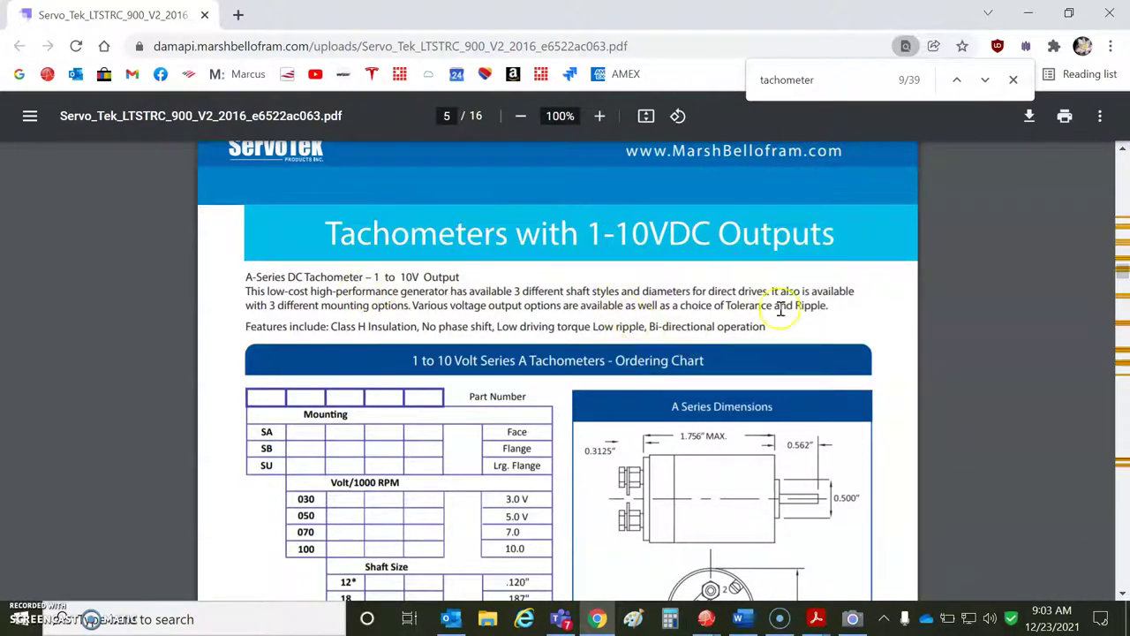
pyautogui.click(1121, 594)
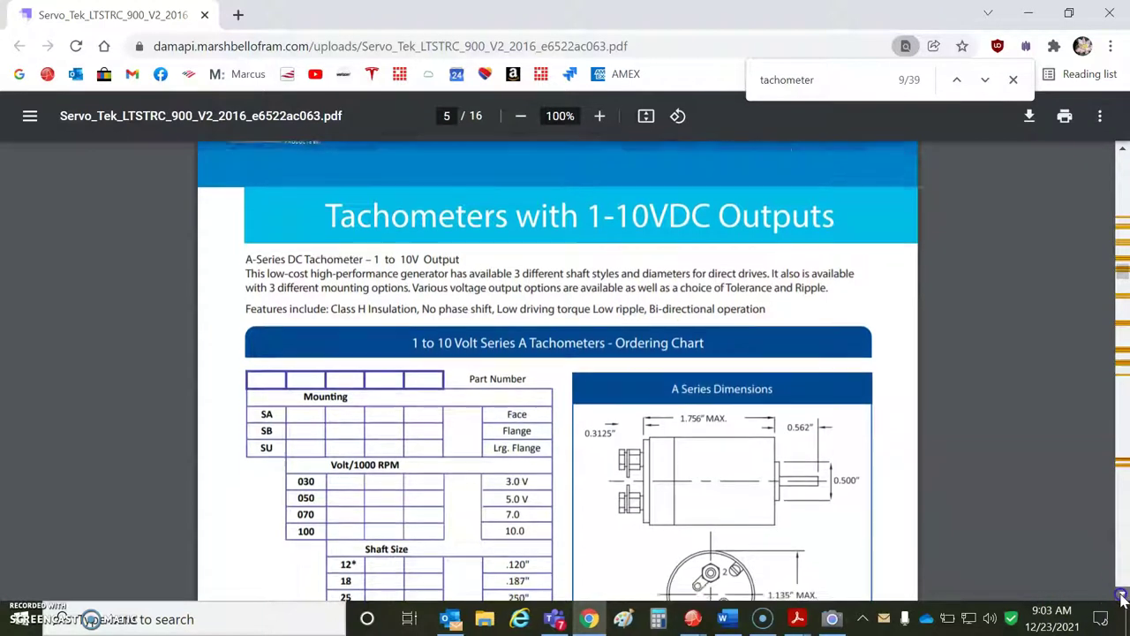
pyautogui.click(1121, 594)
pyautogui.click(1121, 594)
pyautogui.click(1121, 594)
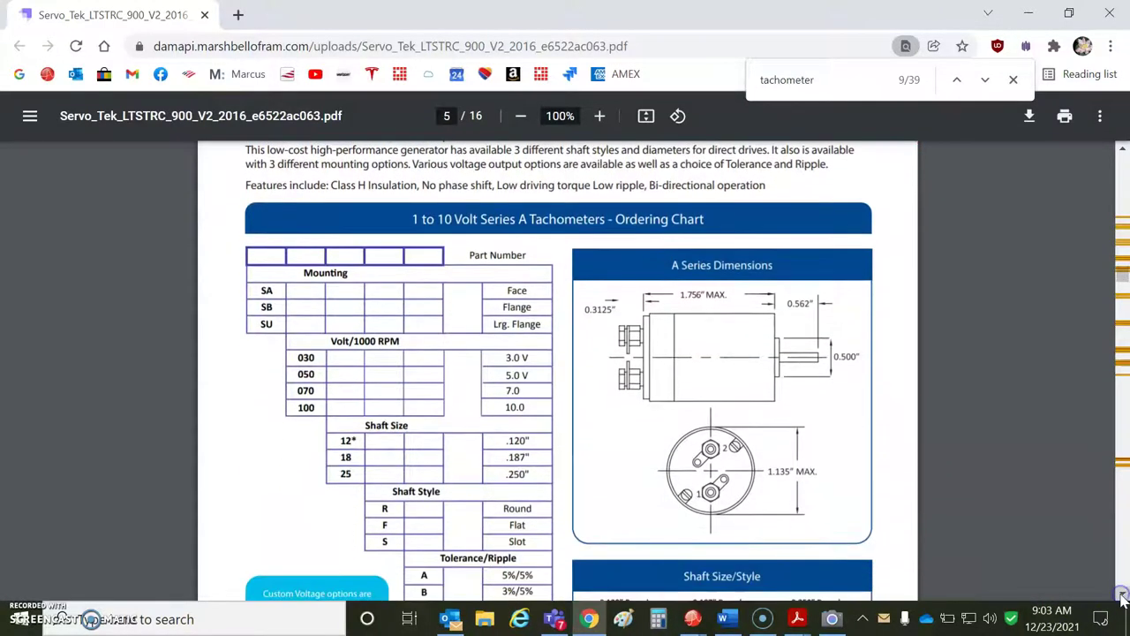
pyautogui.click(1121, 594)
pyautogui.click(1121, 594)
pyautogui.click(1121, 594)
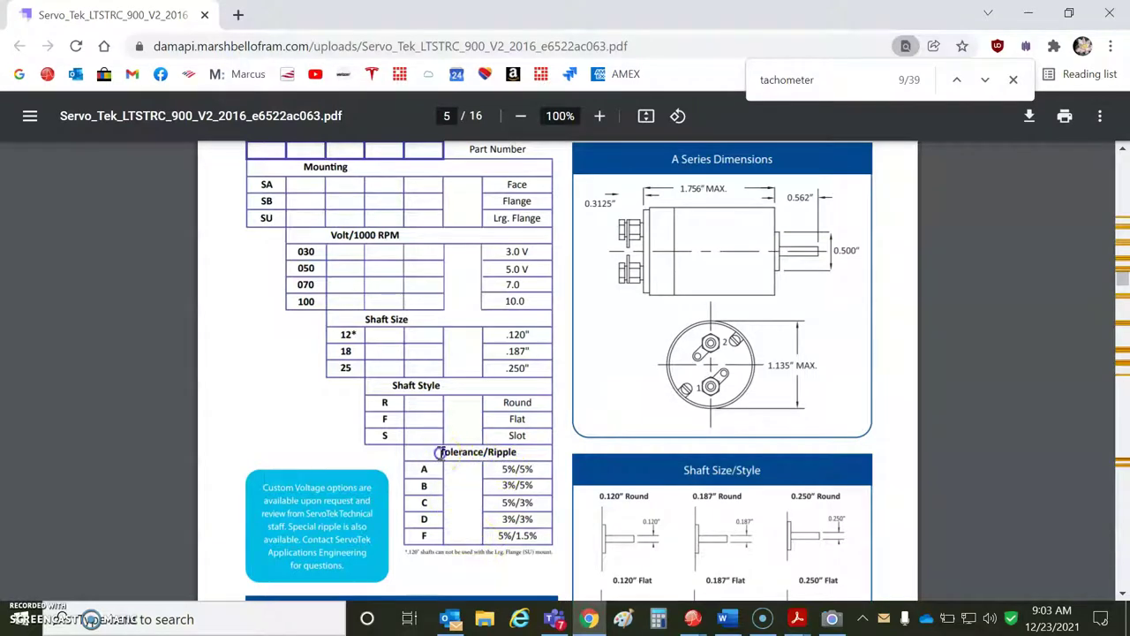
# - Highlight the Tolerance/Ripple heading, then select the 3% tolerance in row B
pyautogui.moveTo(438, 452); pyautogui.dragTo(529, 469)
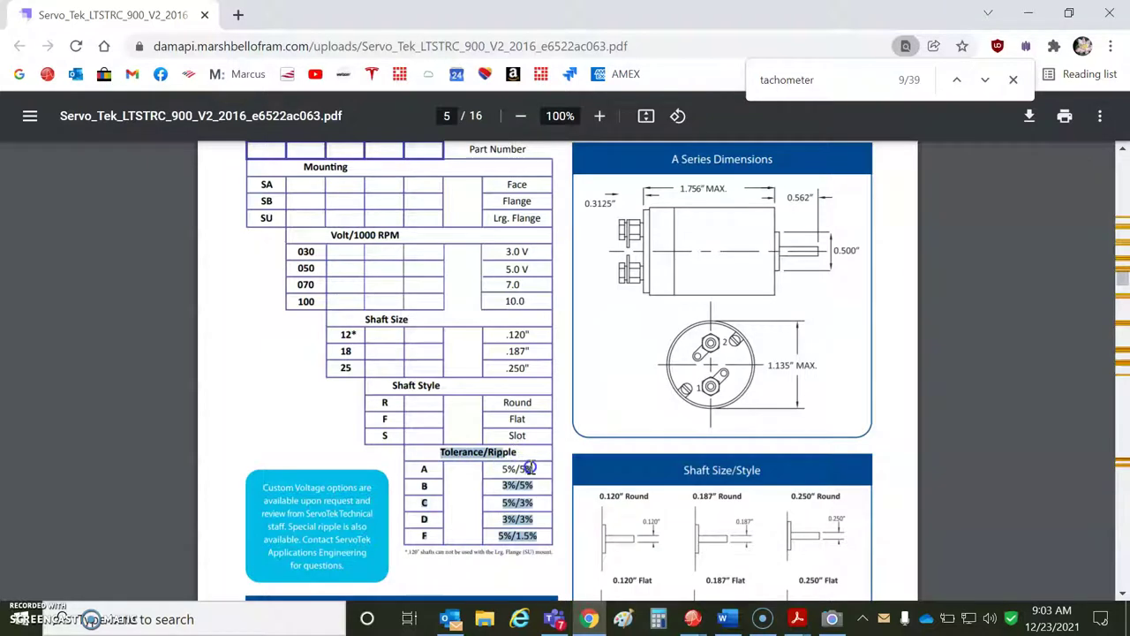
pyautogui.click(503, 483)
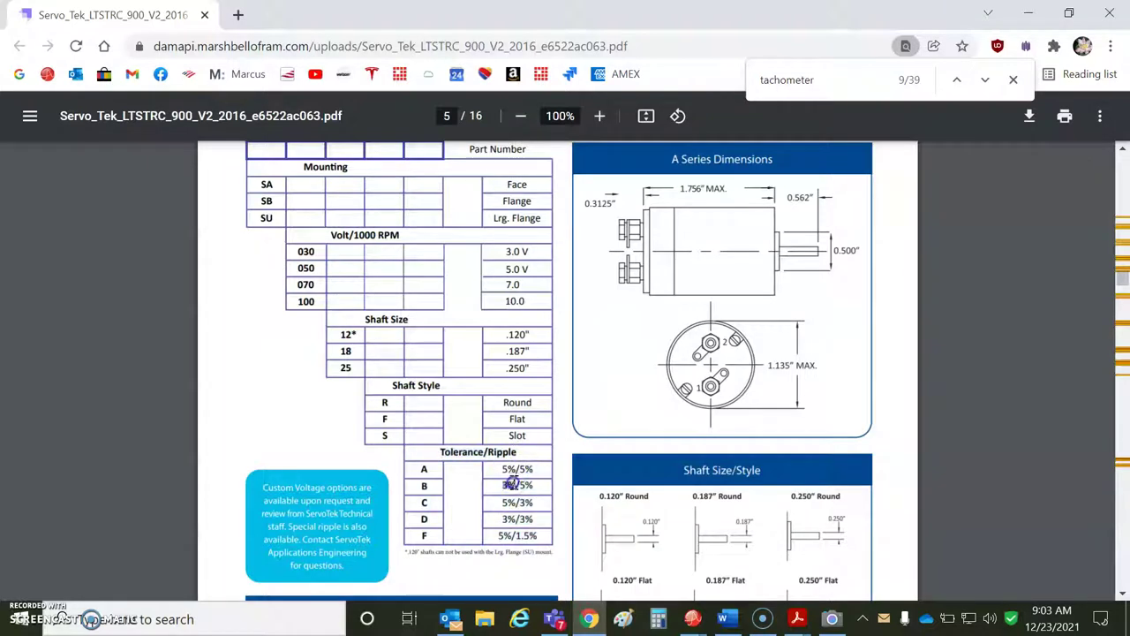
pyautogui.doubleClick(513, 484)
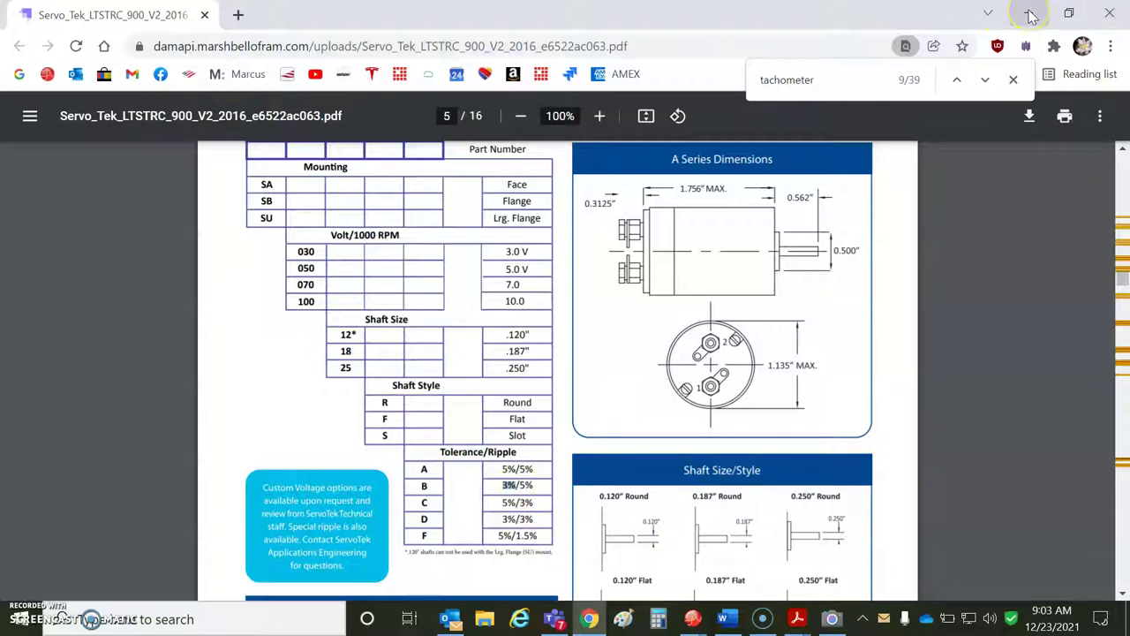
# - Hide Chrome and Acrobat, bring up the AN15x note in Word, and scroll to Calculating External Resistors
pyautogui.click(1030, 15)
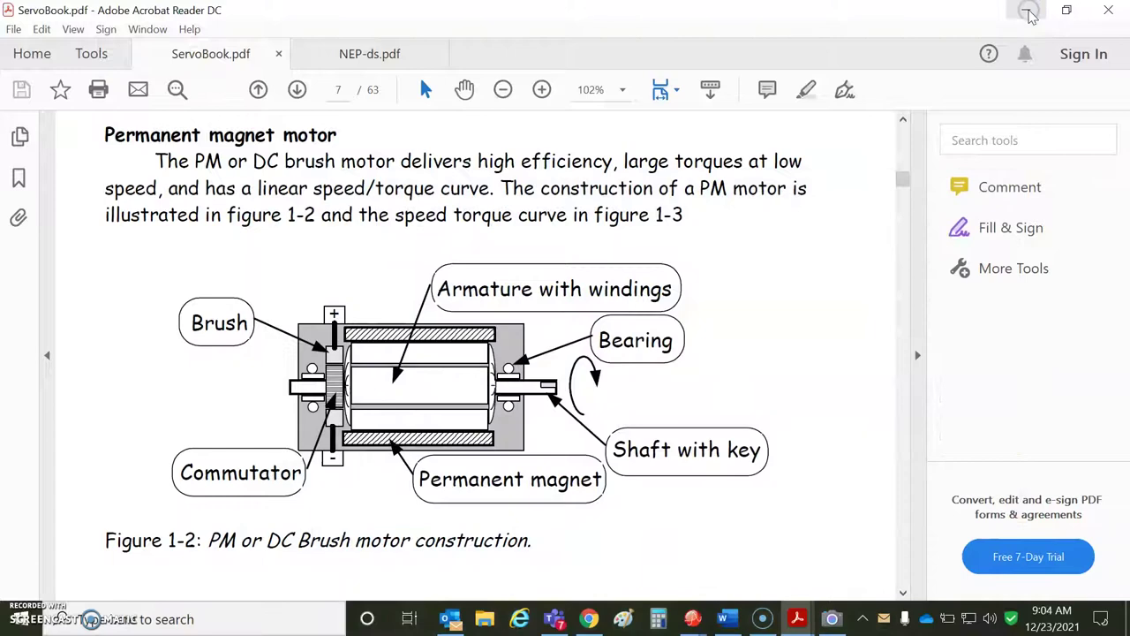
pyautogui.click(1026, 10)
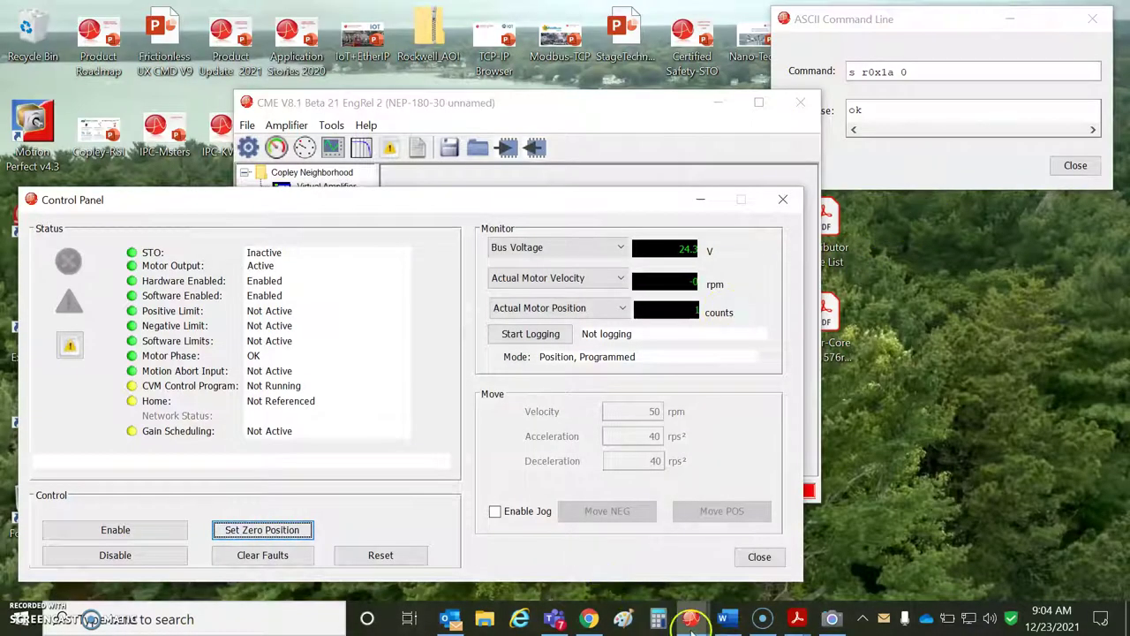
pyautogui.click(723, 619)
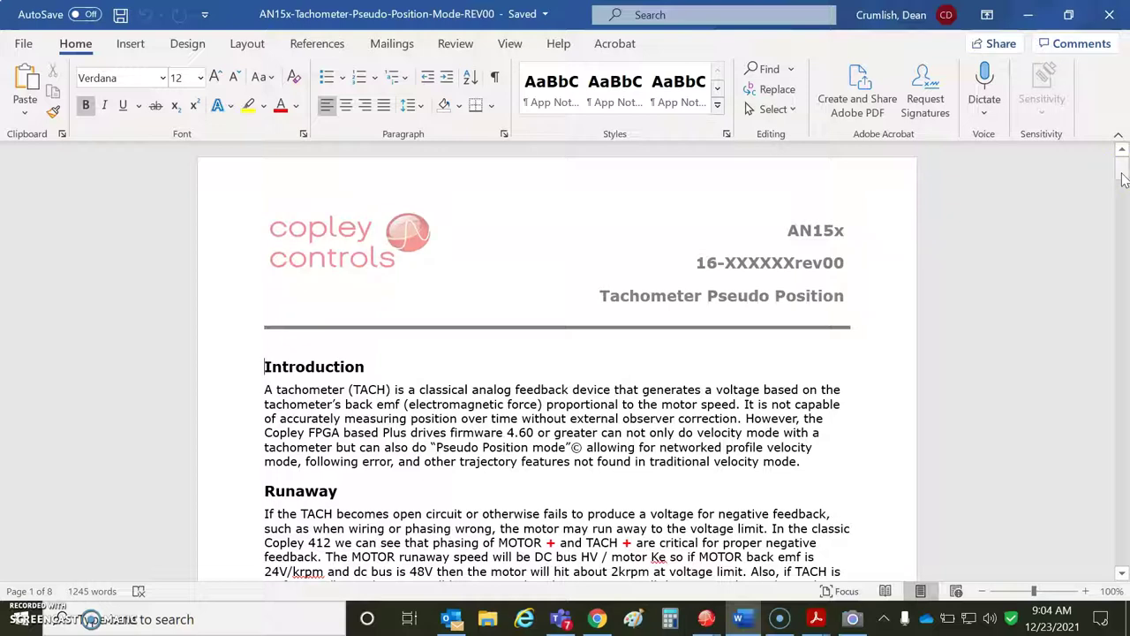
pyautogui.moveTo(1122, 180); pyautogui.dragTo(1125, 230)
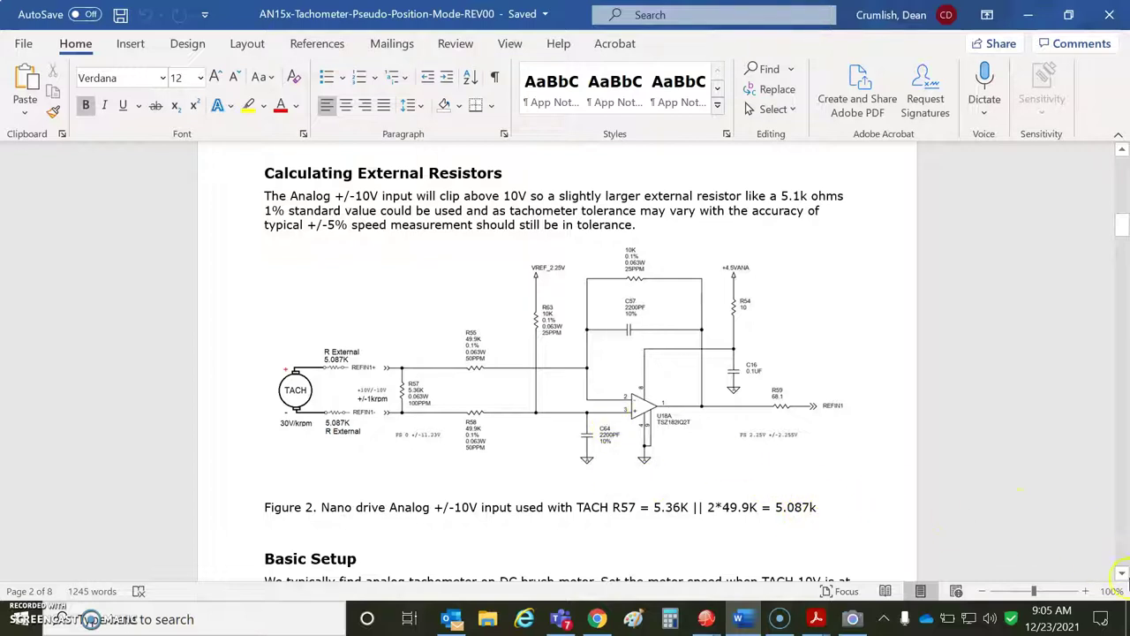
# - Scroll the note down to Basic Setup, then hide Word and bring the CME control panel forward
pyautogui.click(1121, 573)
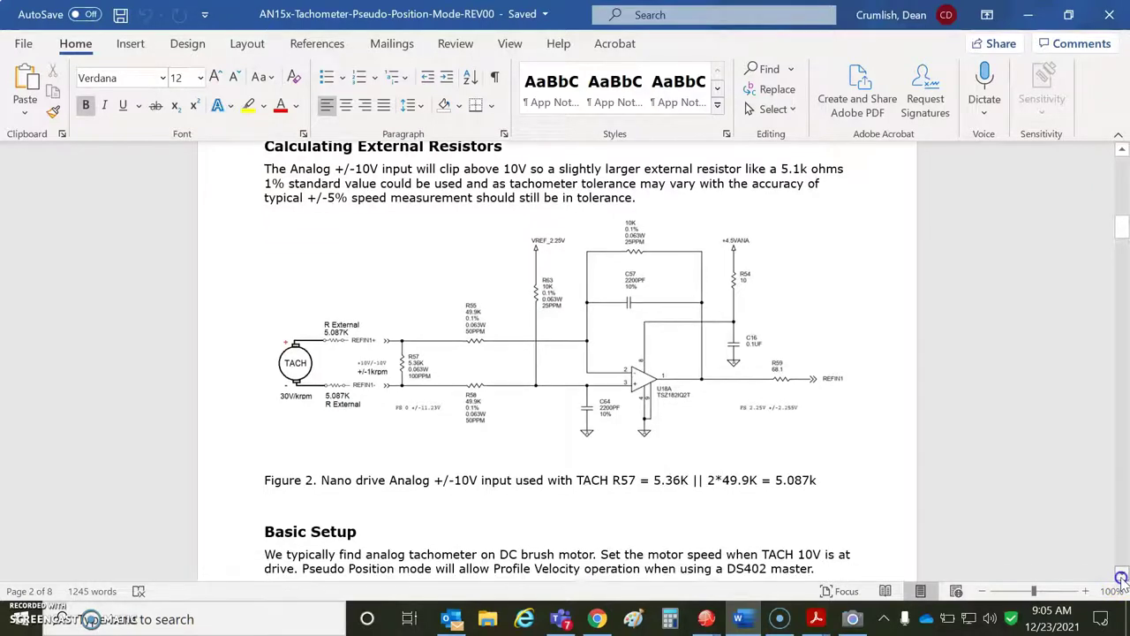
pyautogui.click(1121, 576)
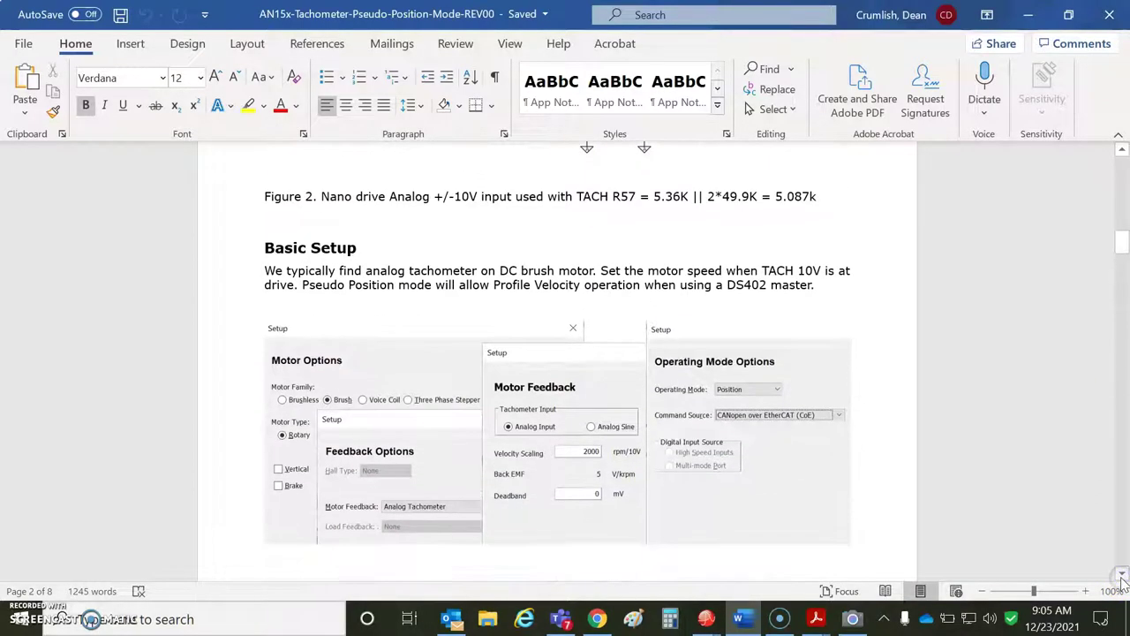
pyautogui.click(1029, 18)
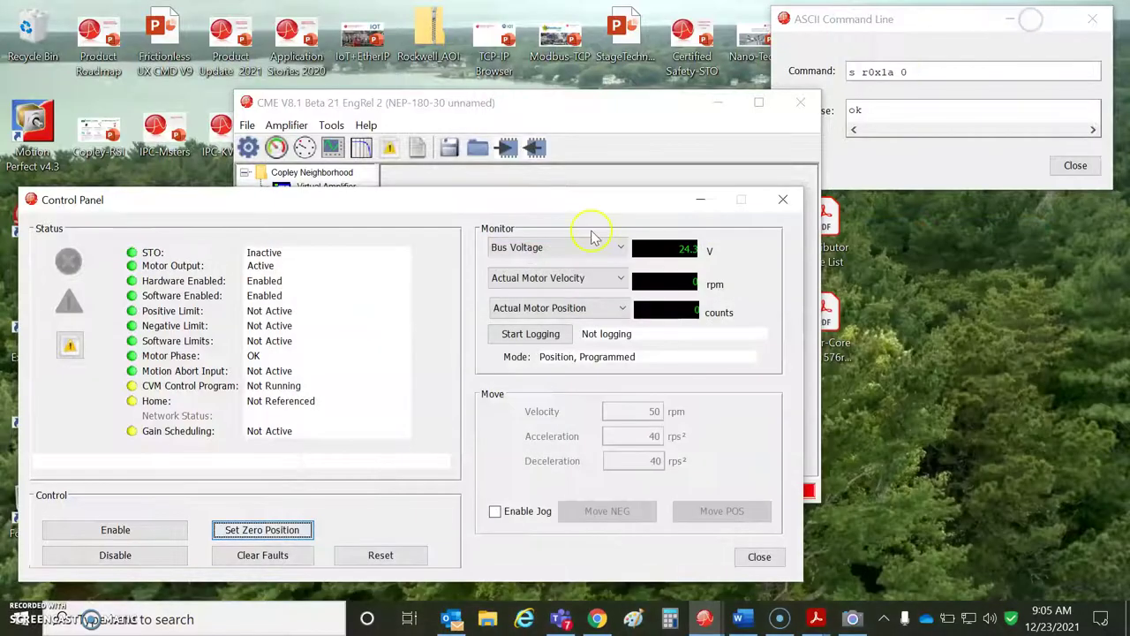
pyautogui.click(503, 203)
pyautogui.moveTo(503, 204); pyautogui.dragTo(506, 204)
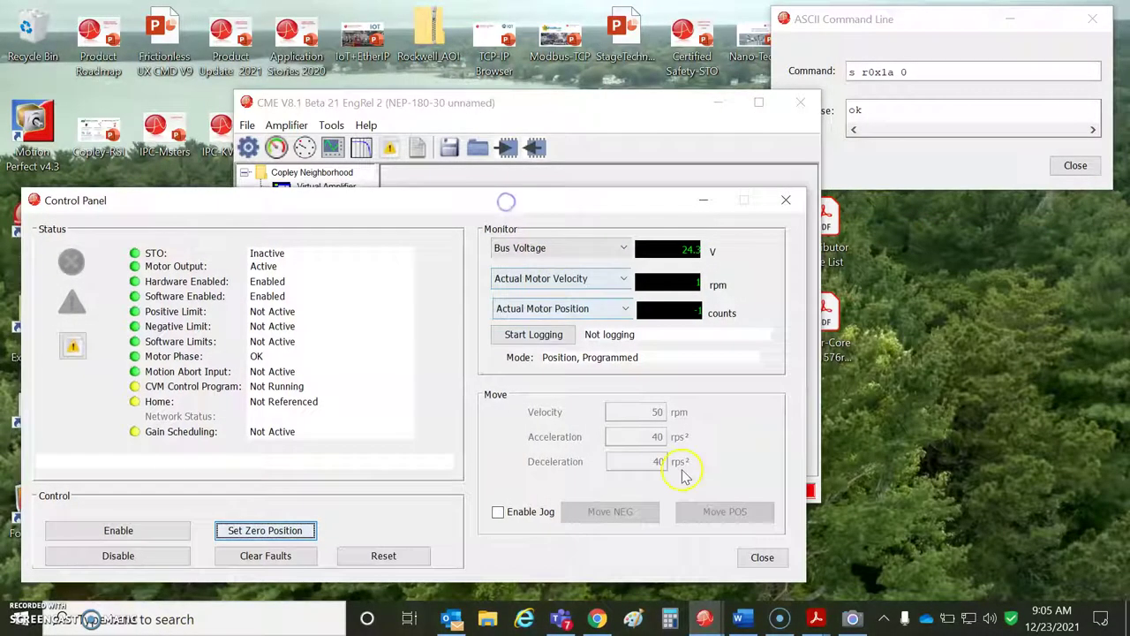
pyautogui.moveTo(854, 621)
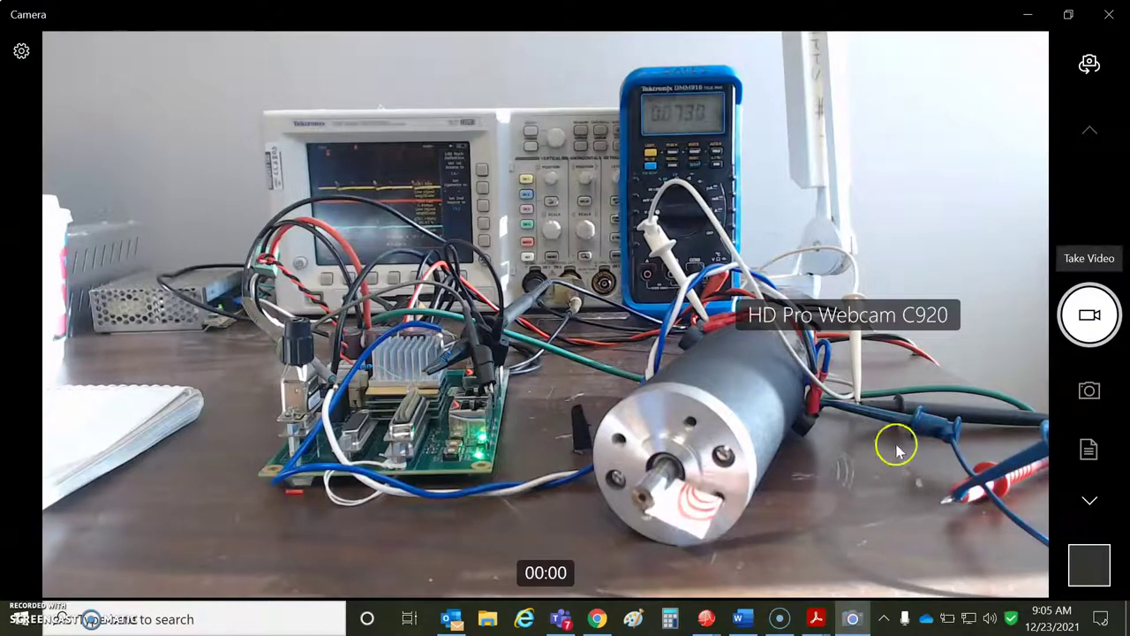
# - Restore the Camera window to a smaller size and move it to the lower right
pyautogui.click(1075, 20)
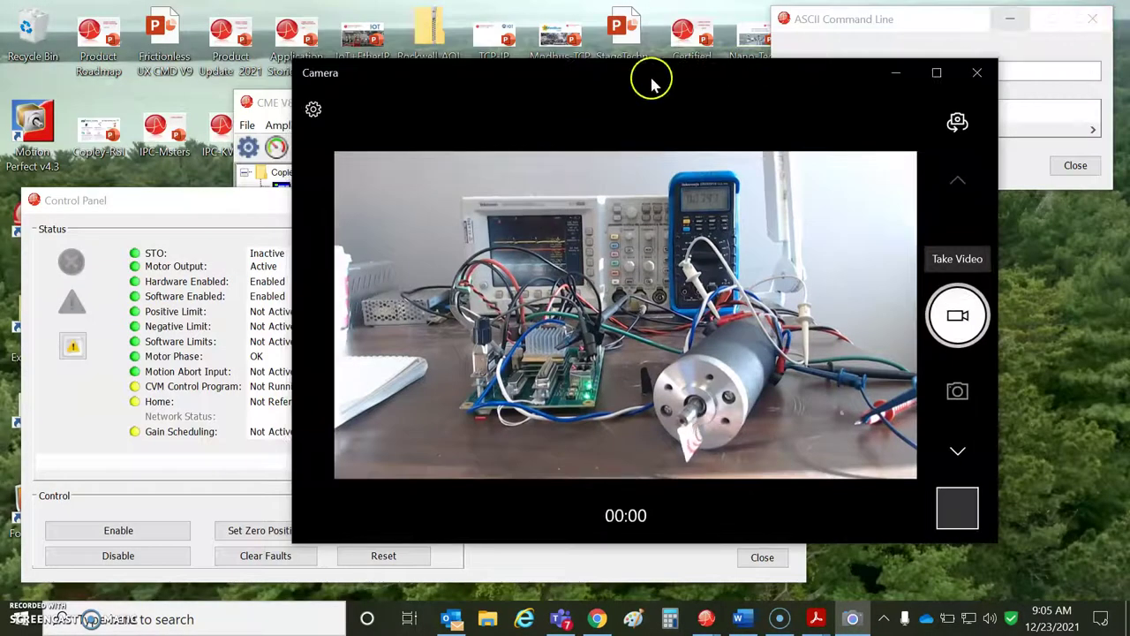
pyautogui.moveTo(651, 81); pyautogui.dragTo(931, 216)
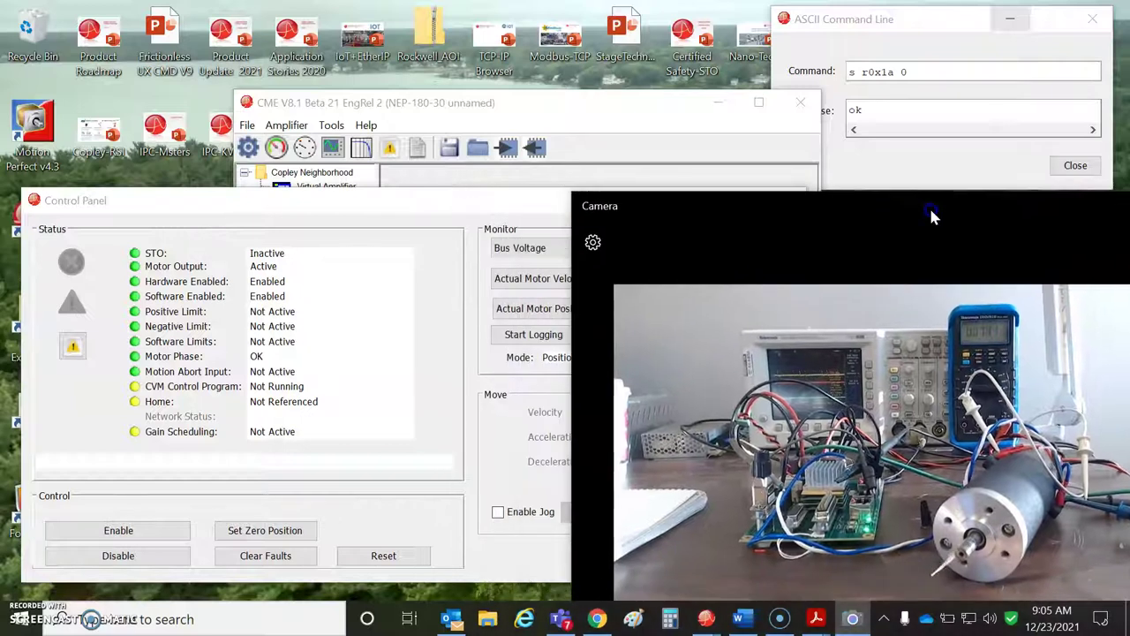
# - Send 's r0x1a 25' from the CME ASCII Command Line
pyautogui.click(456, 203)
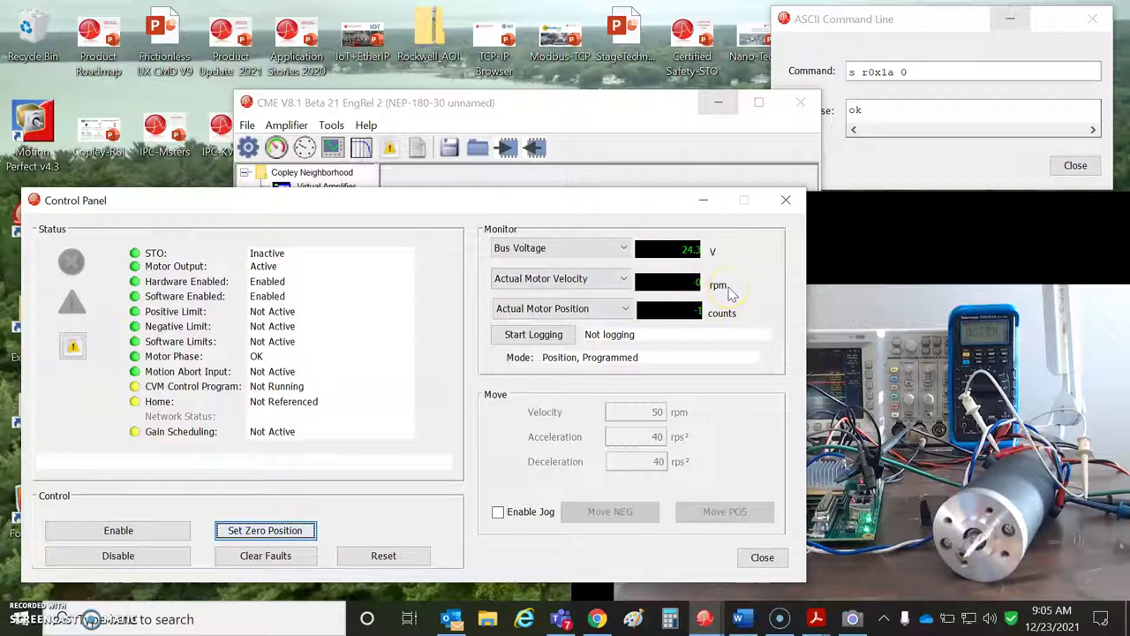
pyautogui.click(905, 19)
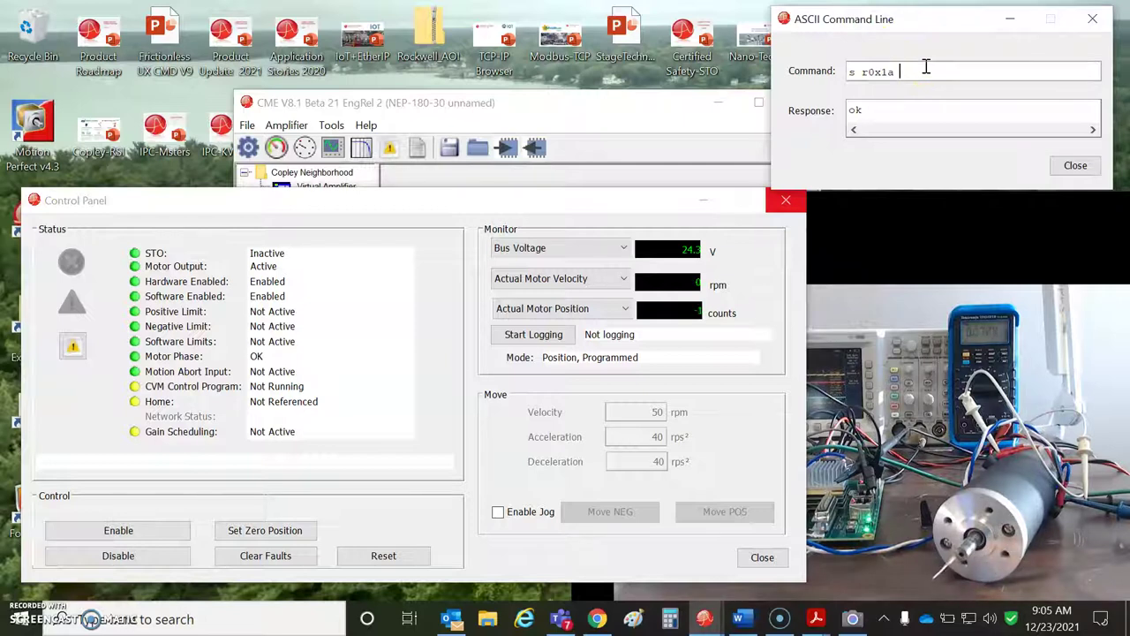
pyautogui.write('25')
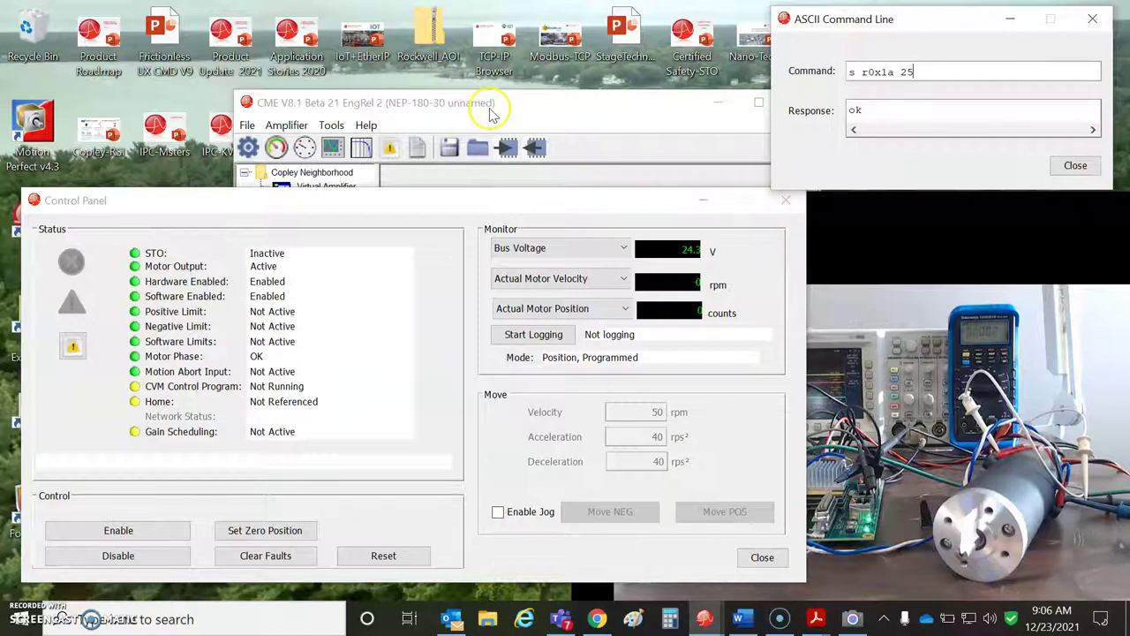
# - Step through Basic Setup to Motor Feedback, keeping Analog Tachometer, and select the 0 mV Deadband value
pyautogui.click(492, 113)
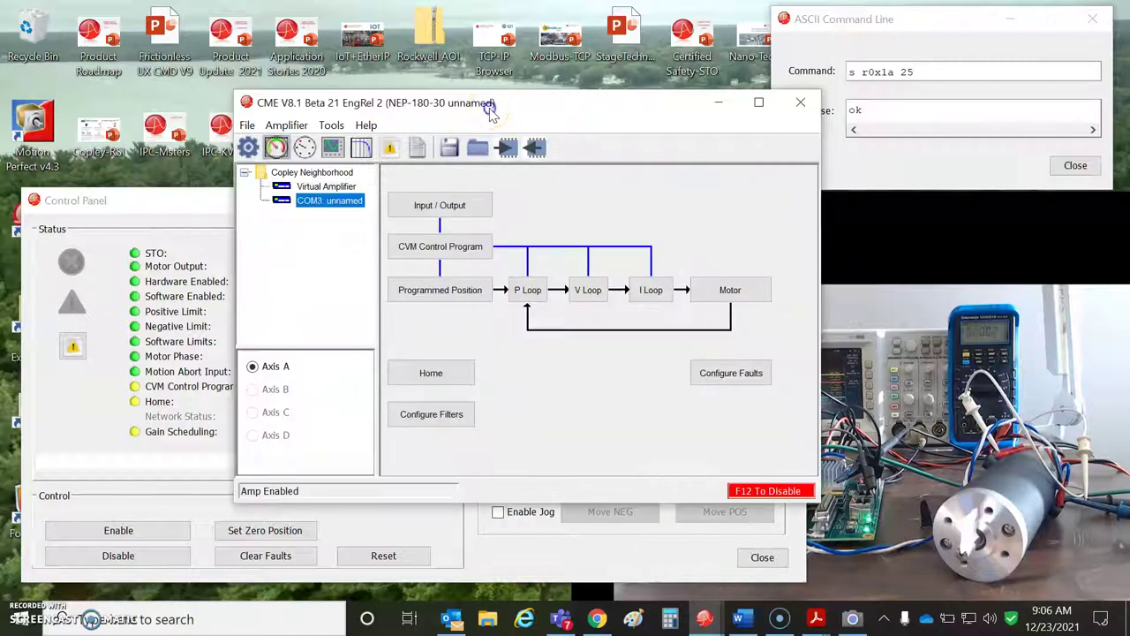
pyautogui.click(248, 148)
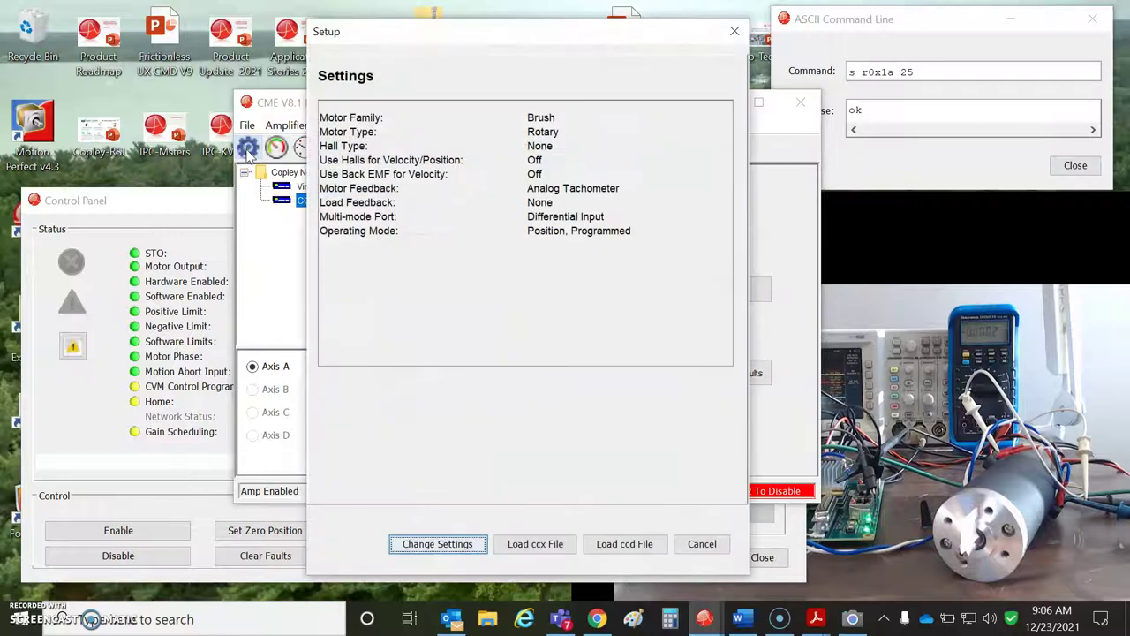
pyautogui.click(459, 545)
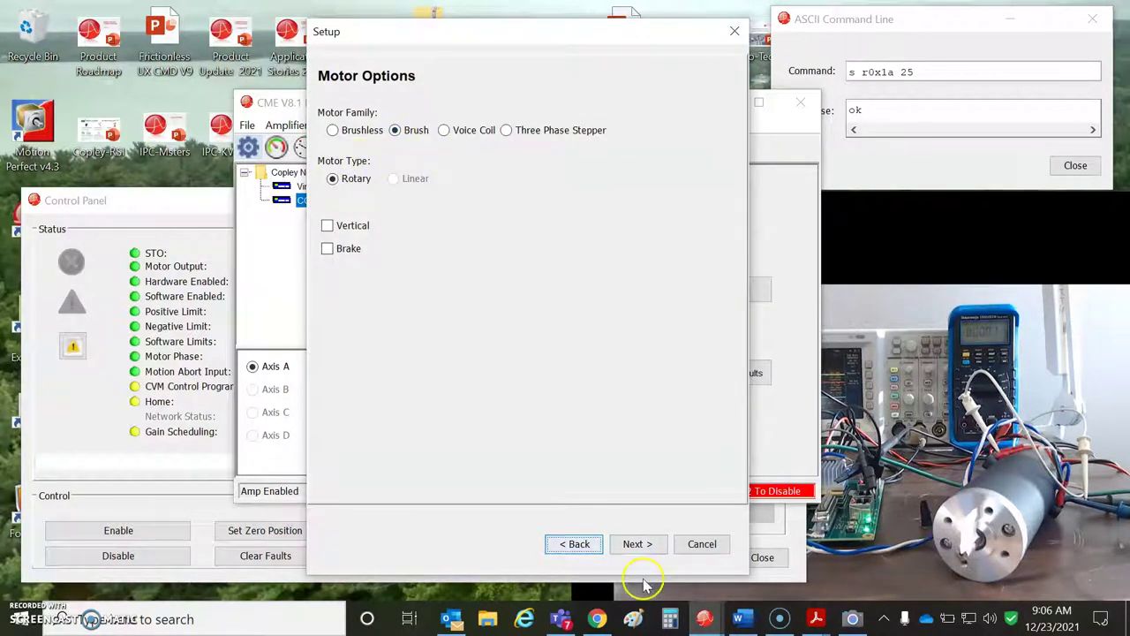
pyautogui.click(637, 544)
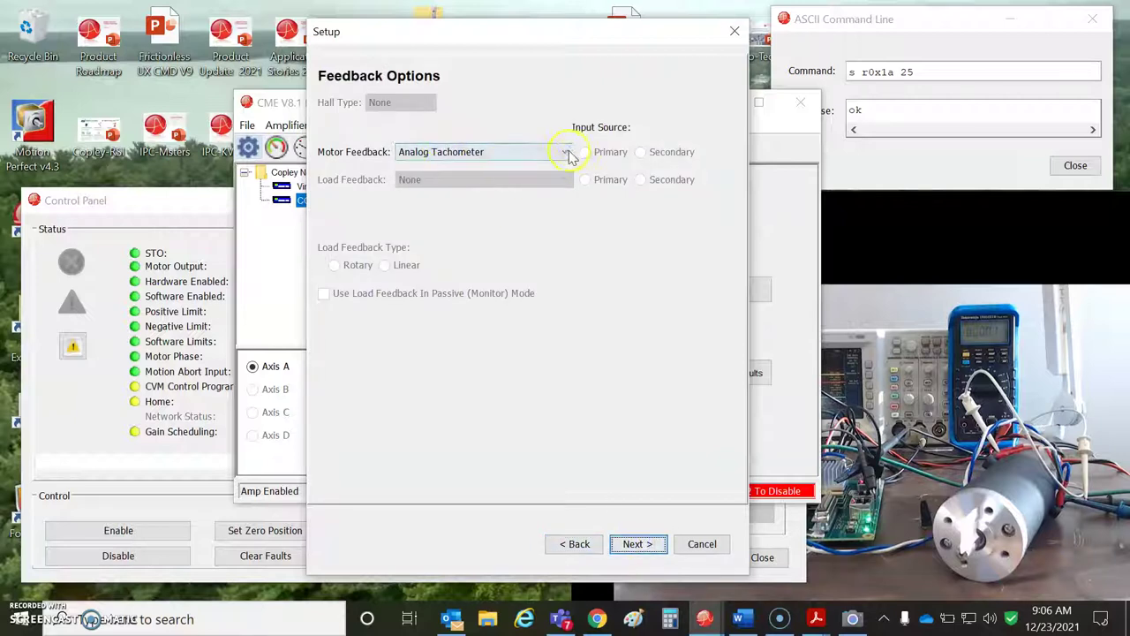
pyautogui.click(566, 153)
pyautogui.click(587, 204)
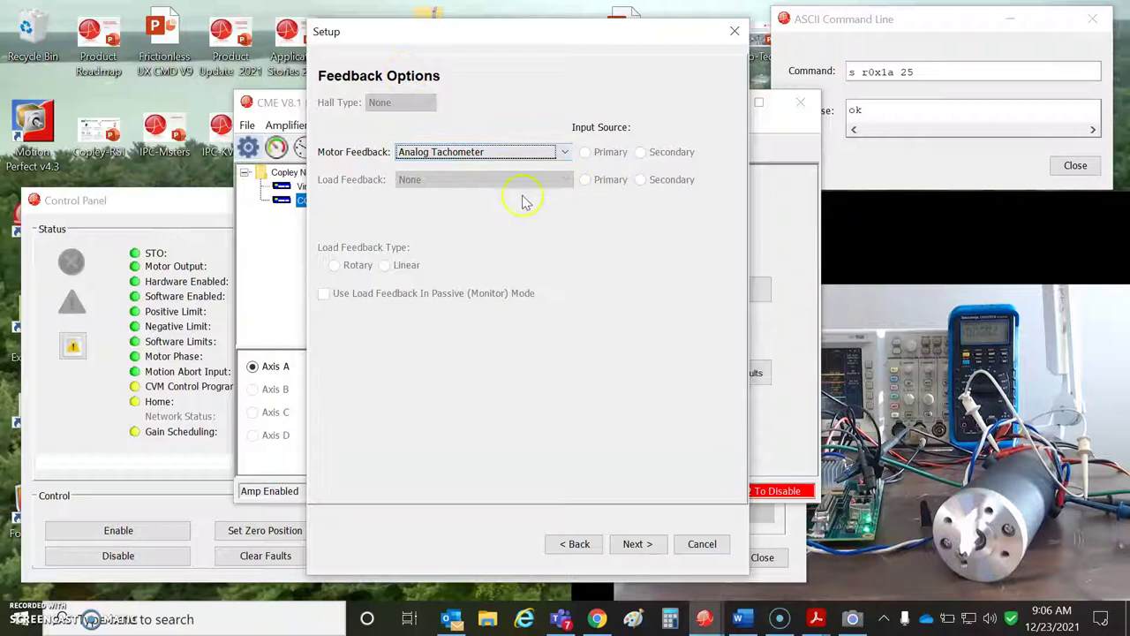
pyautogui.click(647, 547)
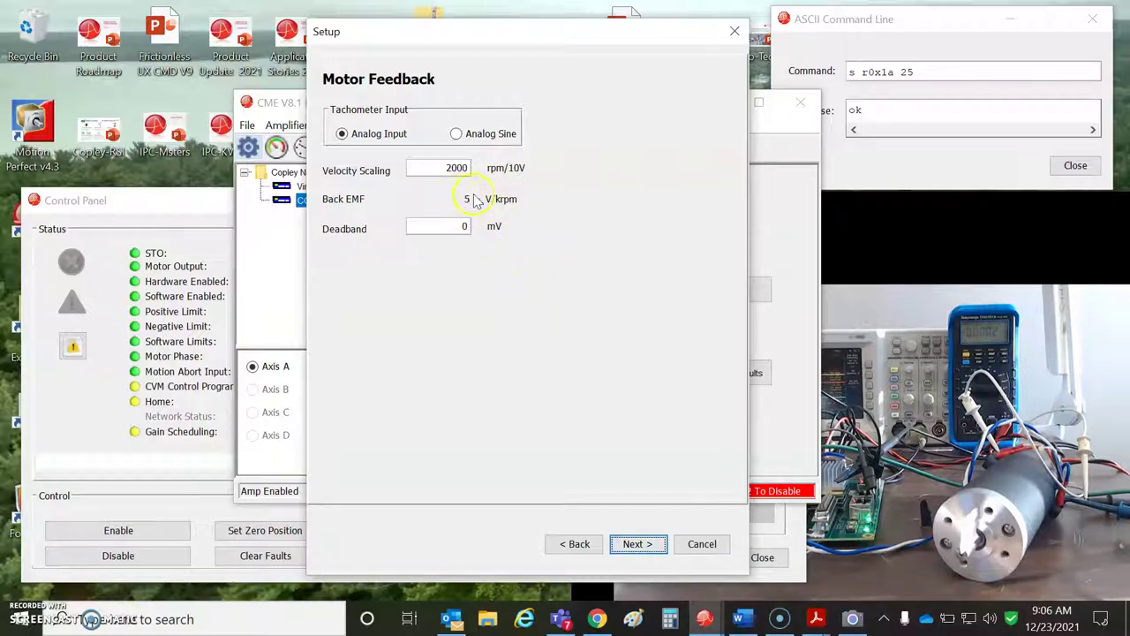
pyautogui.doubleClick(465, 226)
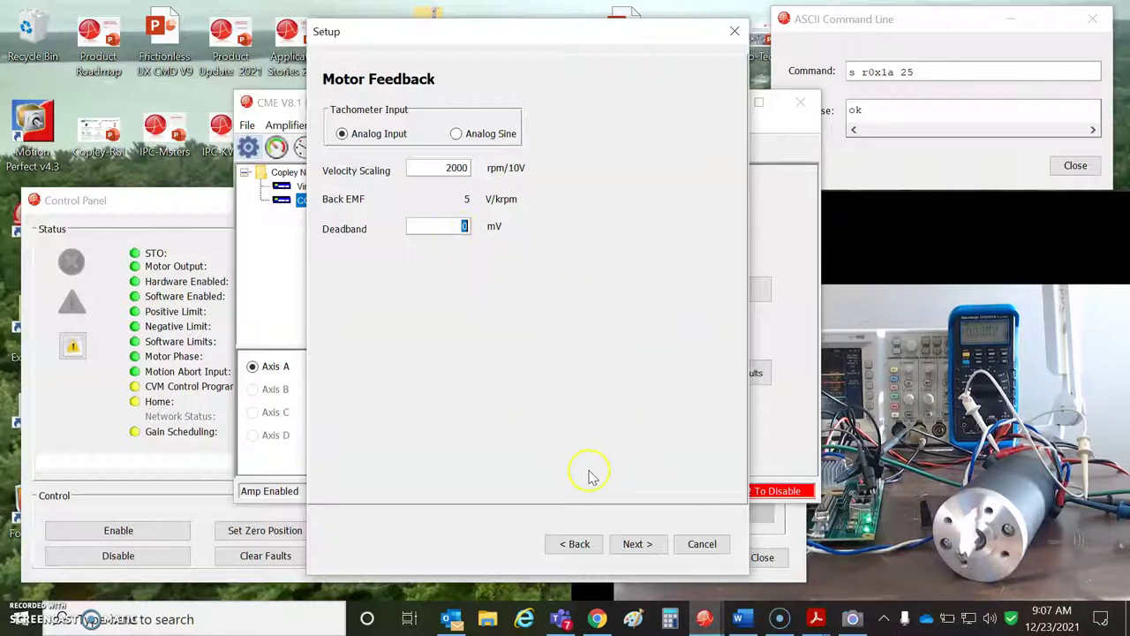
# - Advance to Operating Mode Options, keeping Software Programmed as the command source
pyautogui.click(630, 551)
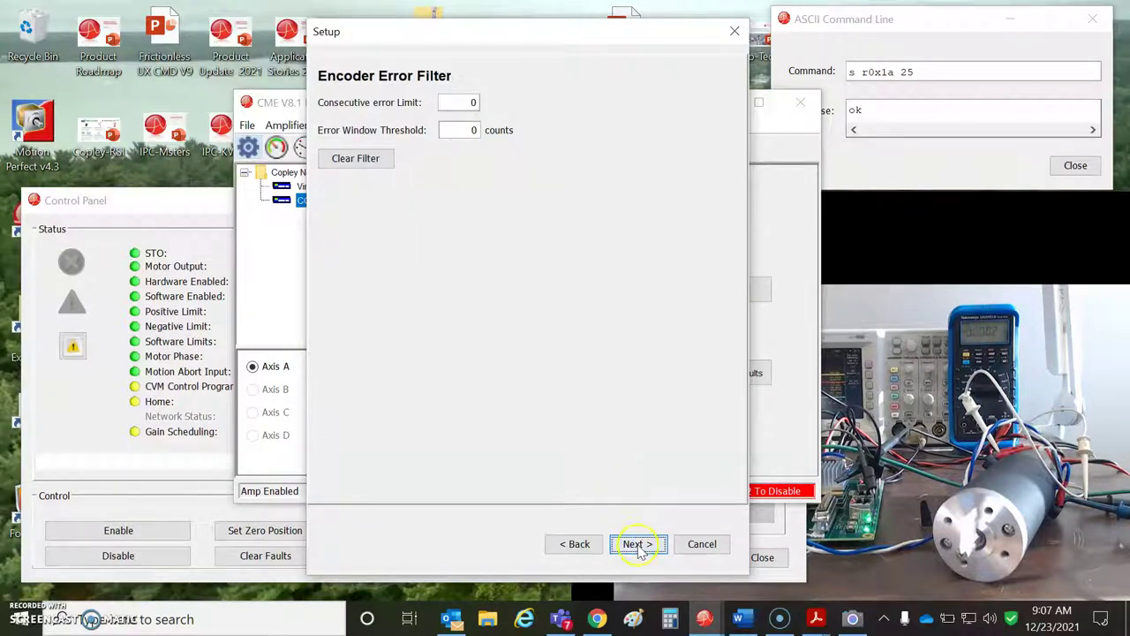
pyautogui.click(639, 551)
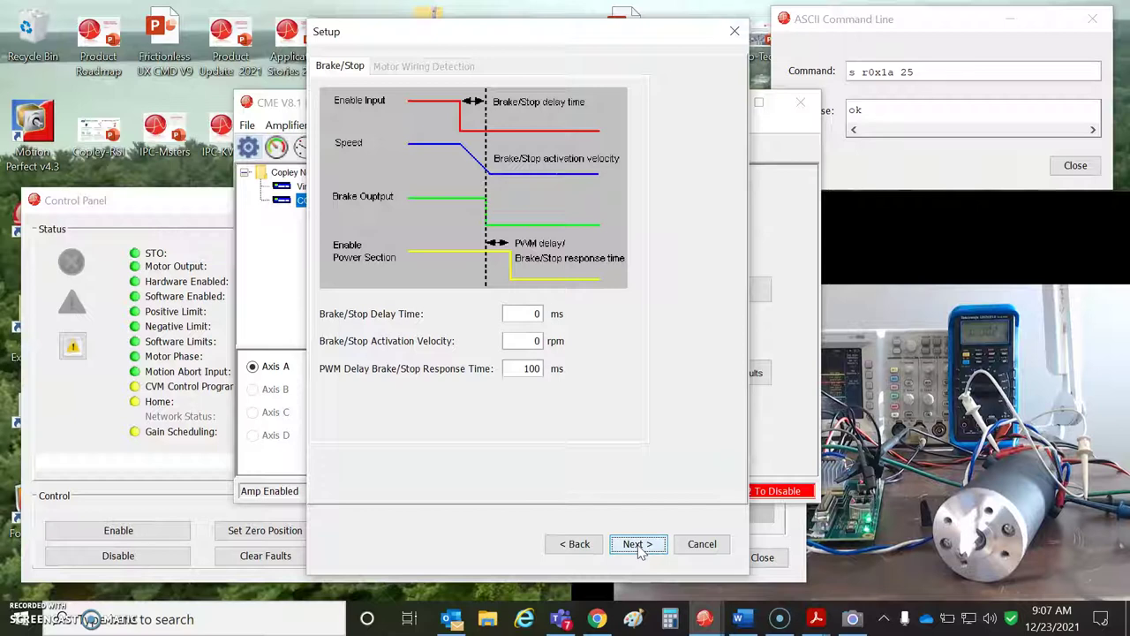
pyautogui.click(639, 547)
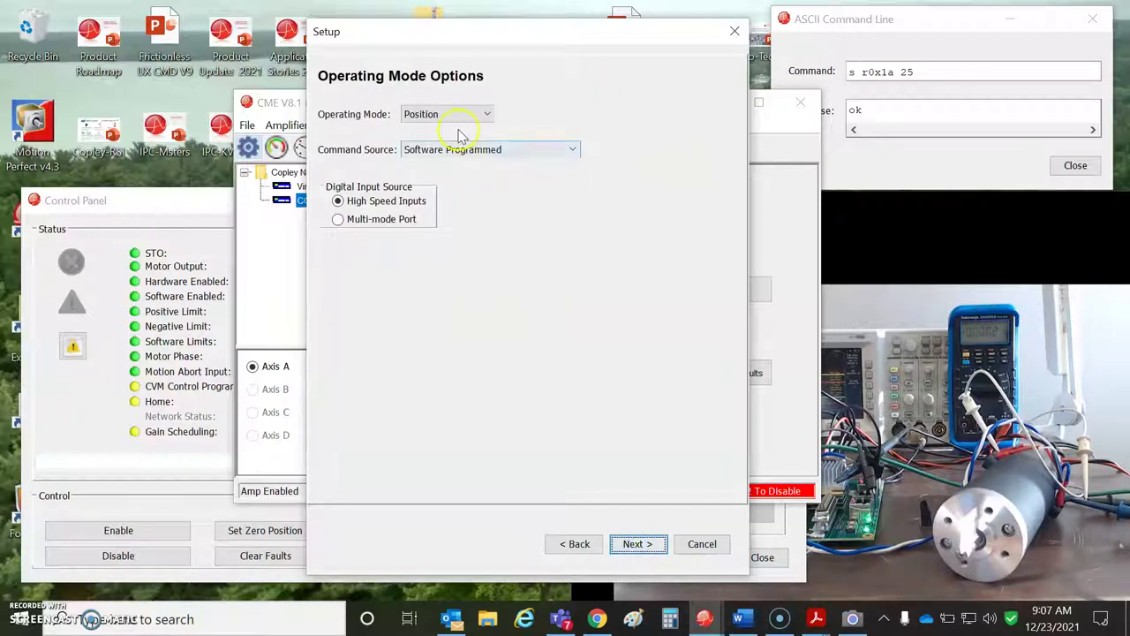
pyautogui.click(491, 152)
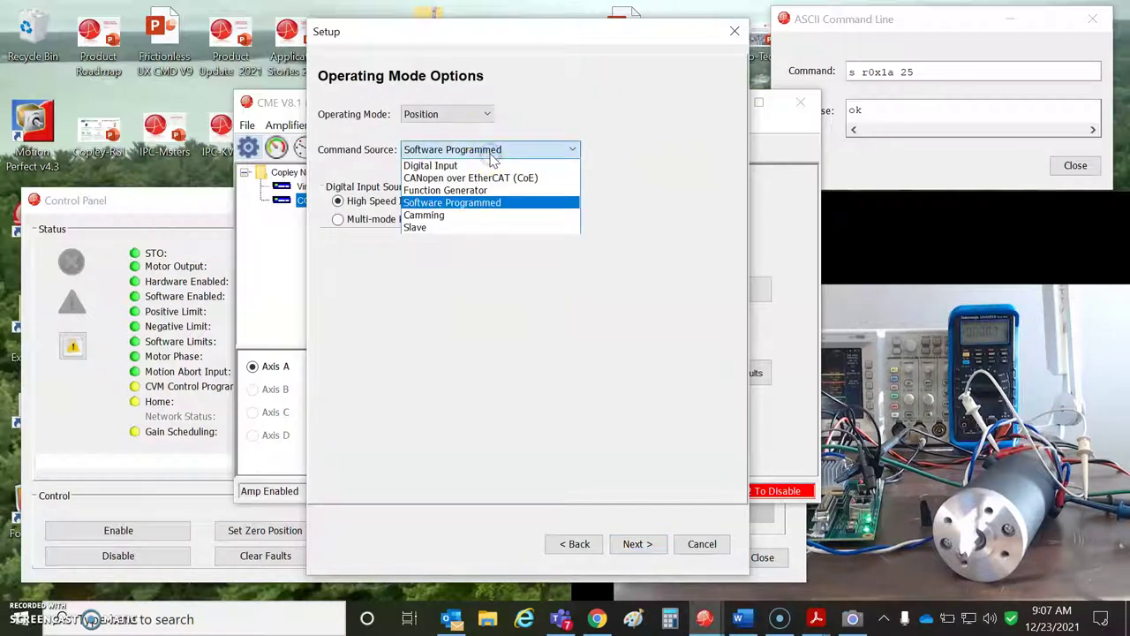
pyautogui.click(646, 228)
# - Go back to the Motor Feedback page to review it, then cancel the wizard
pyautogui.click(575, 544)
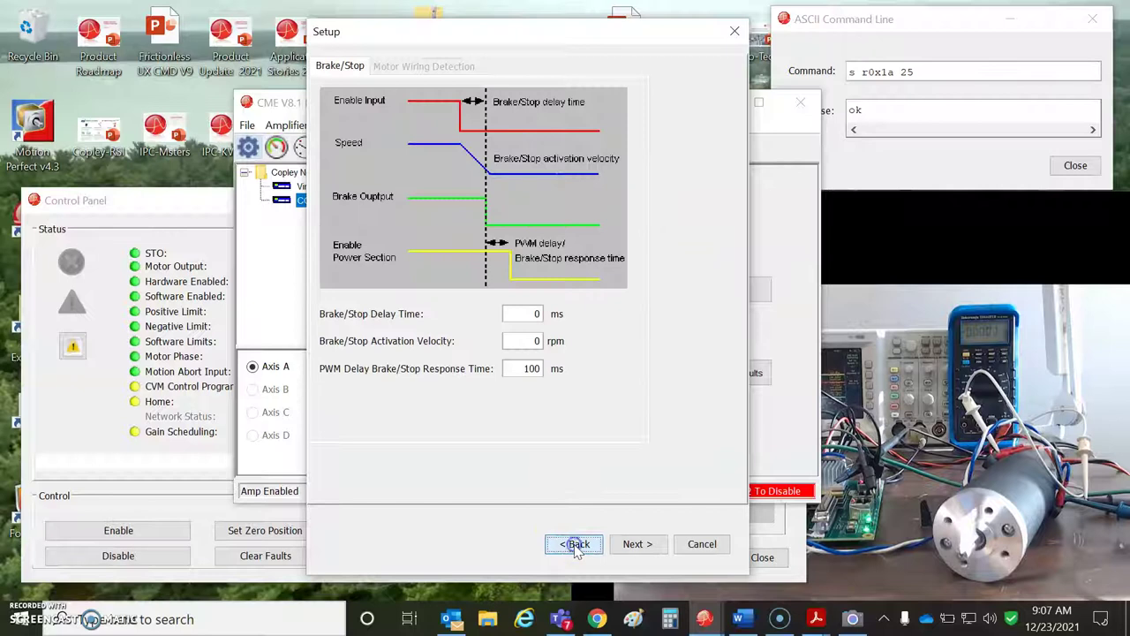
pyautogui.click(575, 543)
pyautogui.click(575, 544)
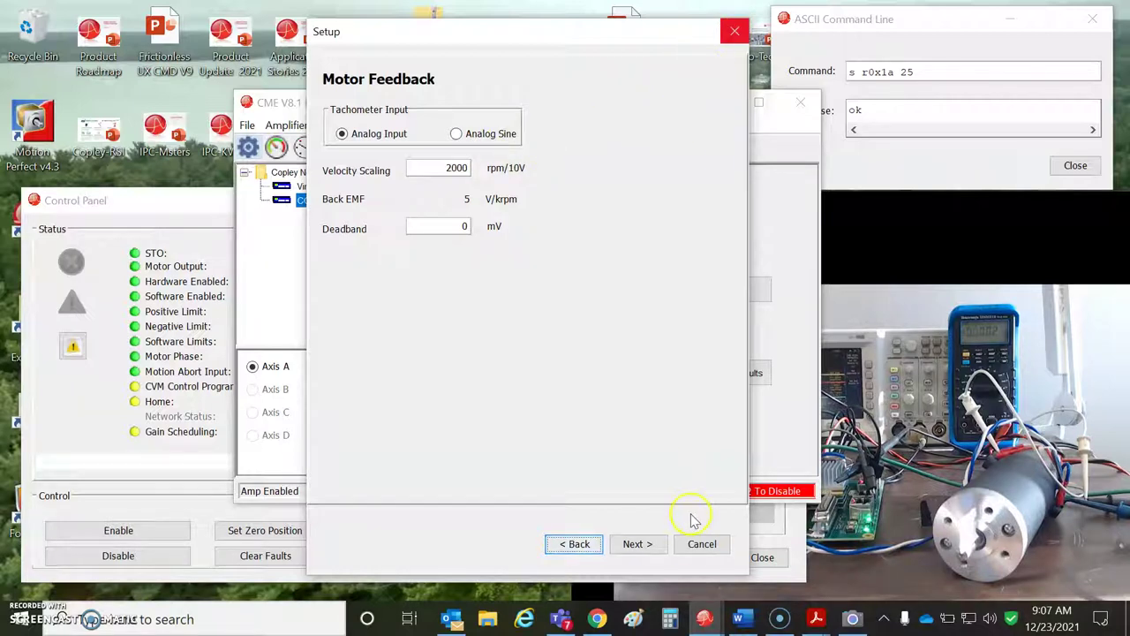
pyautogui.click(701, 544)
# - Leave the wizard, view the Kinavo motor data in metric units, and close without saving to flash
pyautogui.click(701, 544)
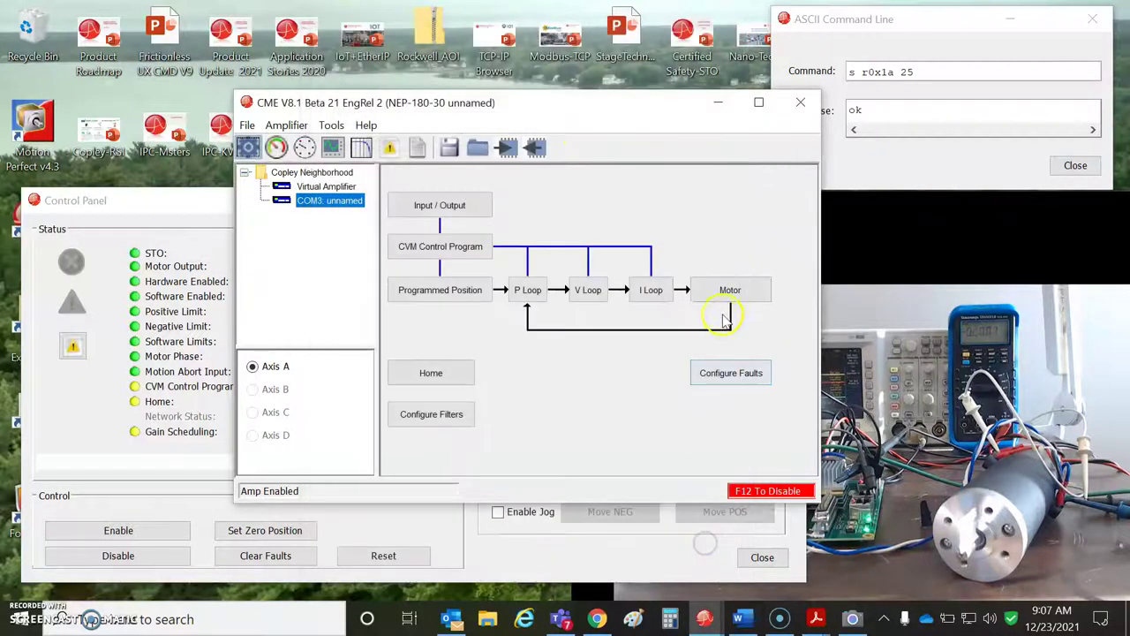
pyautogui.click(731, 290)
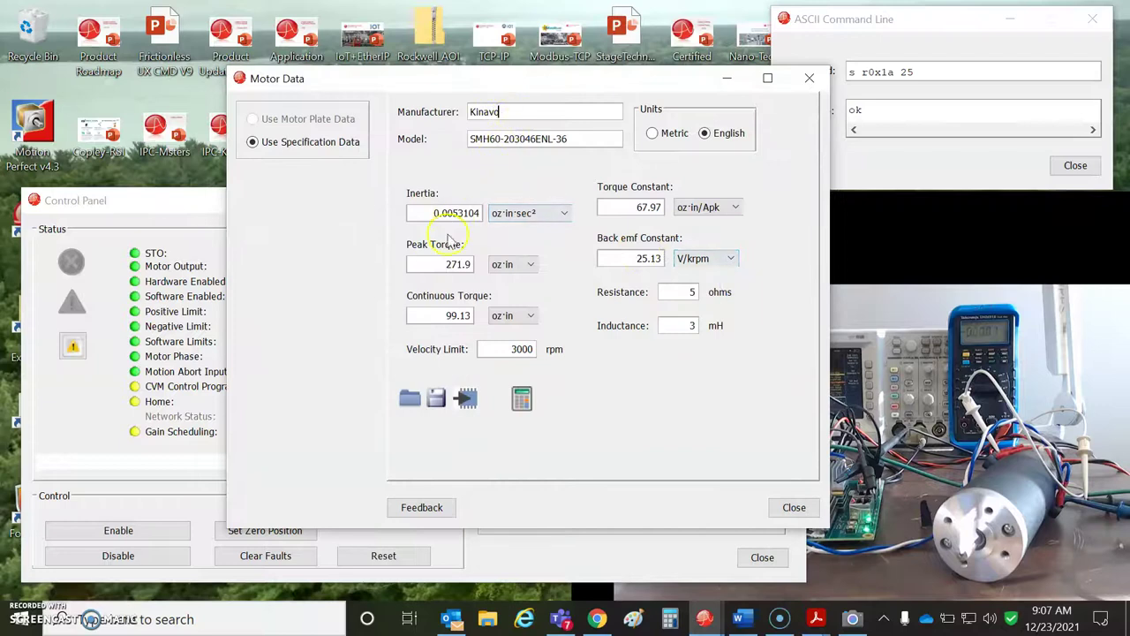
pyautogui.click(669, 133)
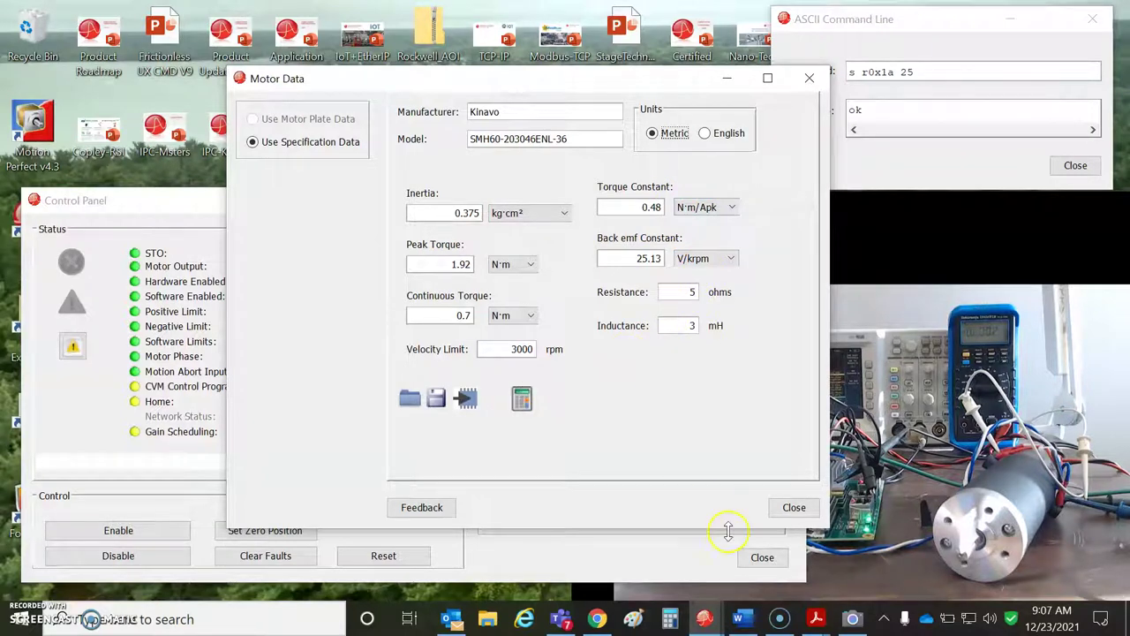
pyautogui.click(799, 519)
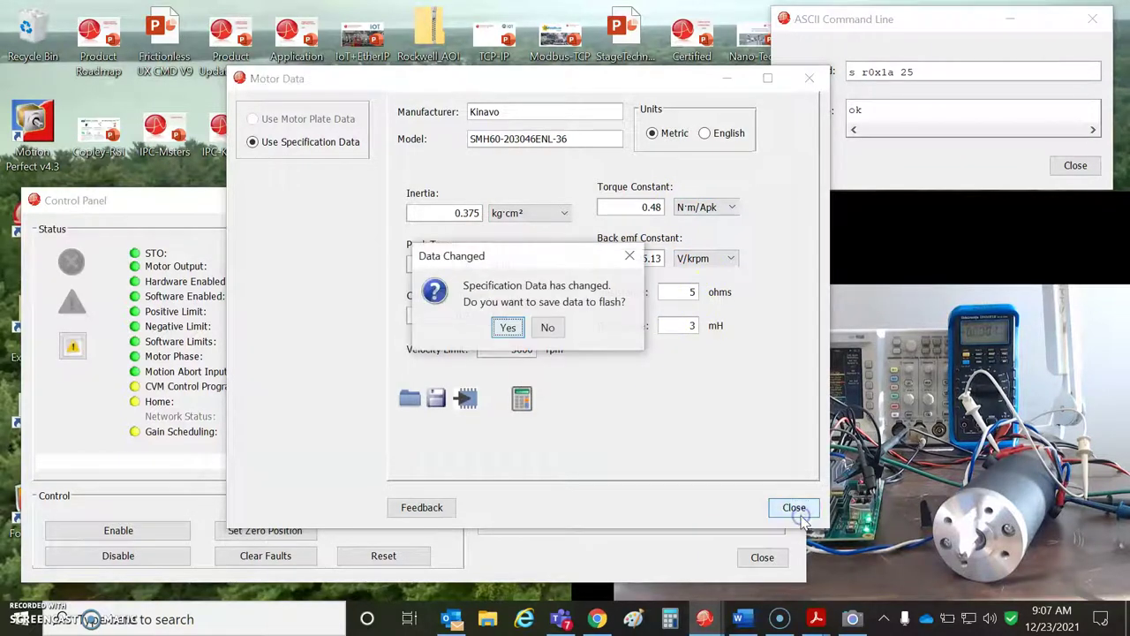
pyautogui.click(547, 329)
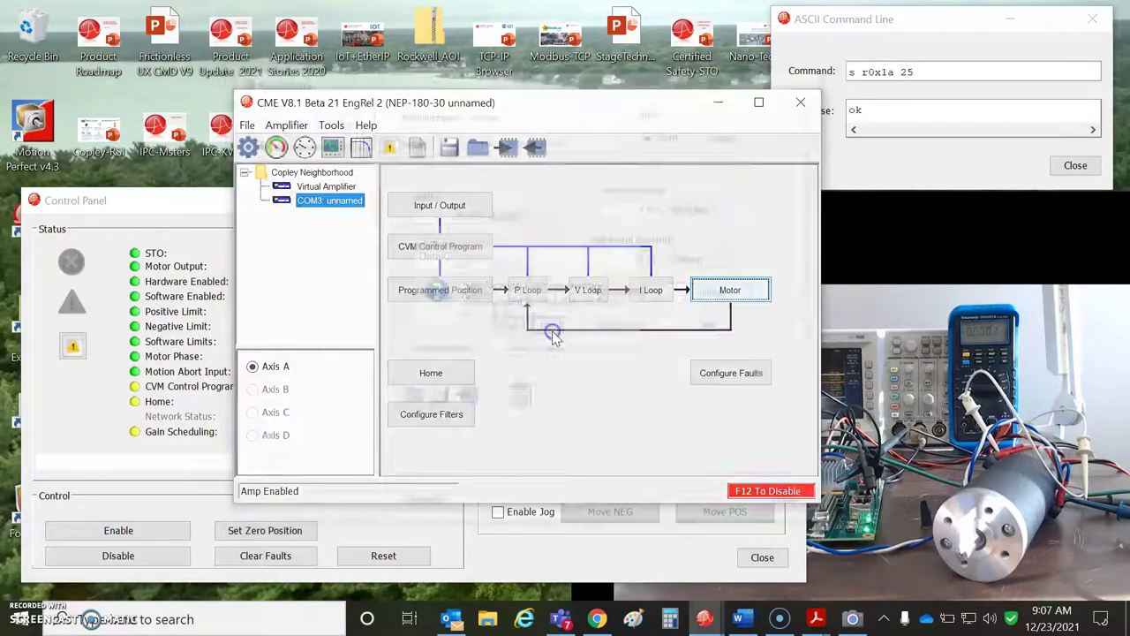
pyautogui.click(650, 291)
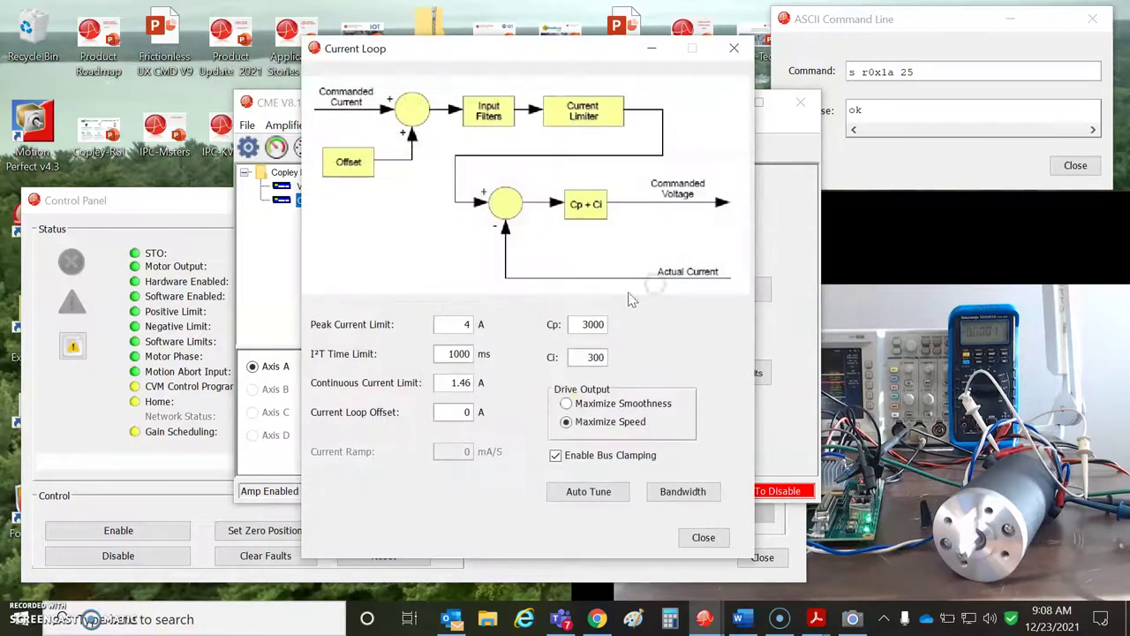
pyautogui.click(703, 538)
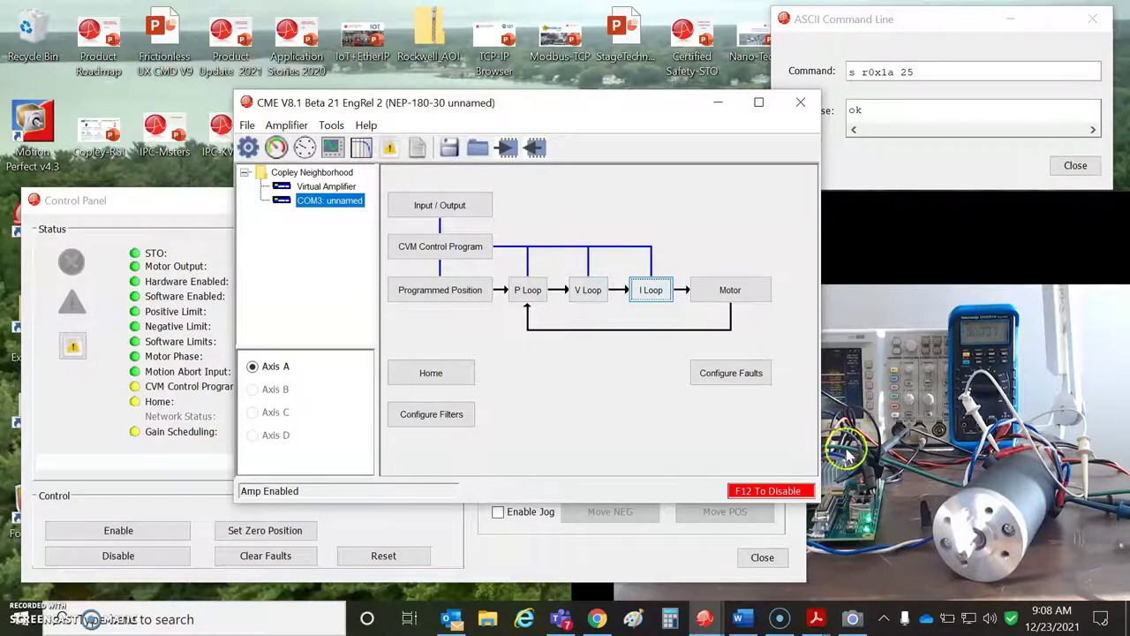
pyautogui.click(587, 291)
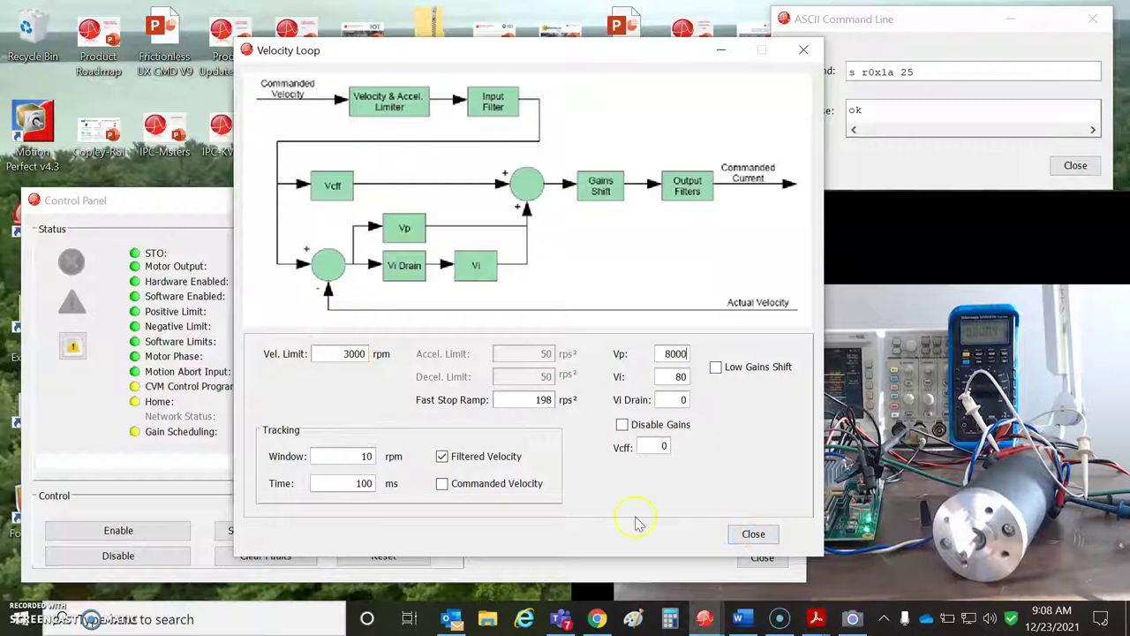
pyautogui.click(748, 535)
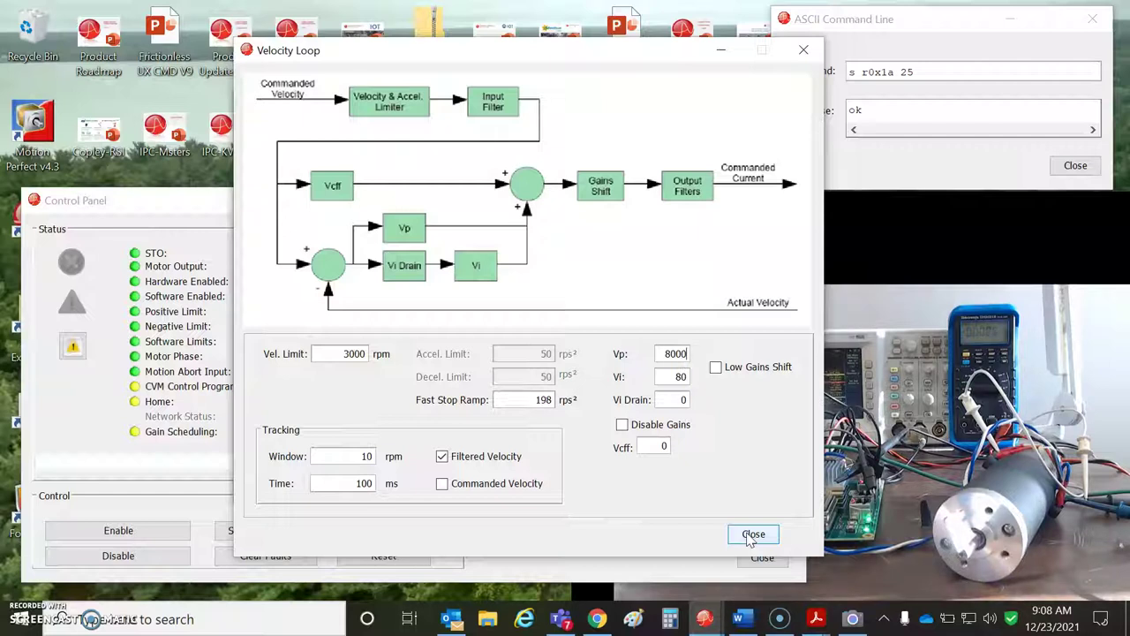
pyautogui.click(752, 536)
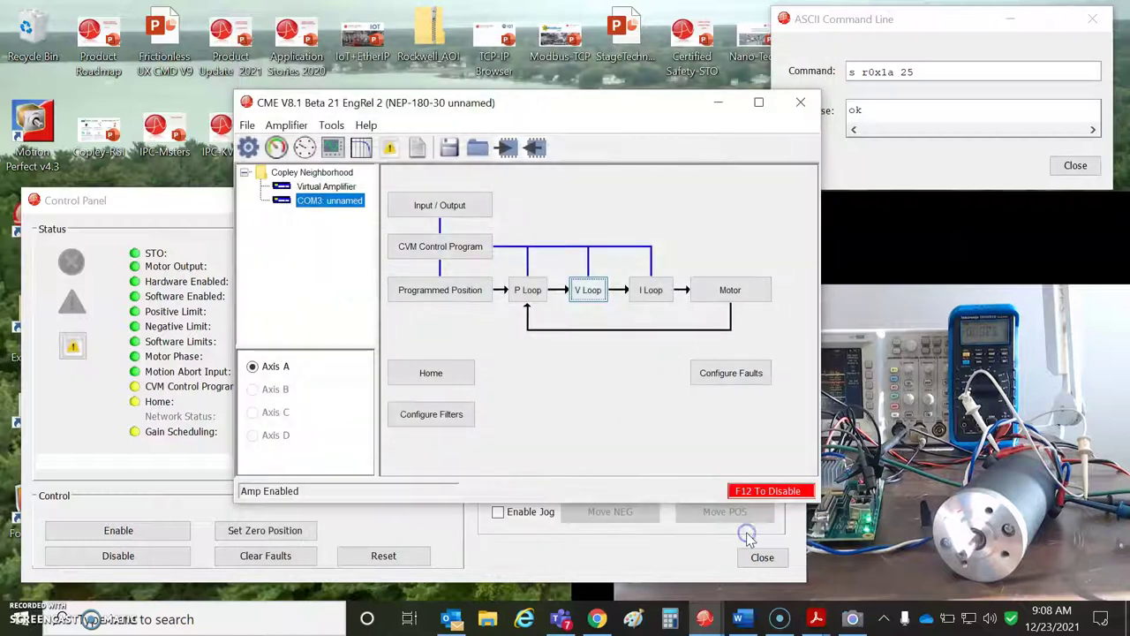
pyautogui.click(520, 295)
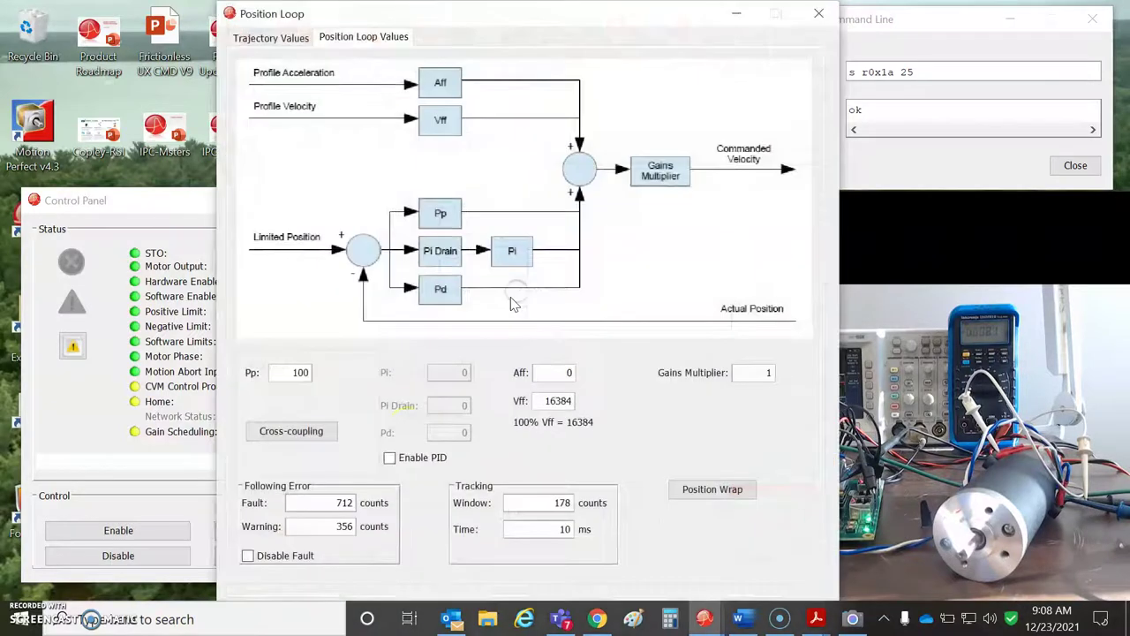
pyautogui.click(818, 14)
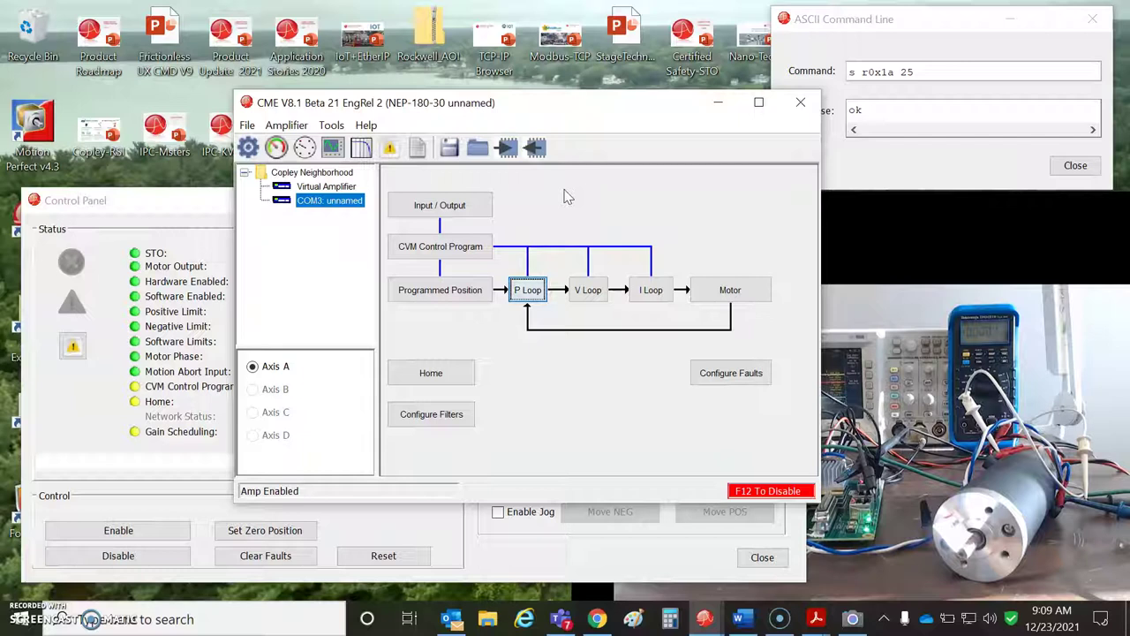
pyautogui.click(333, 148)
pyautogui.click(180, 213)
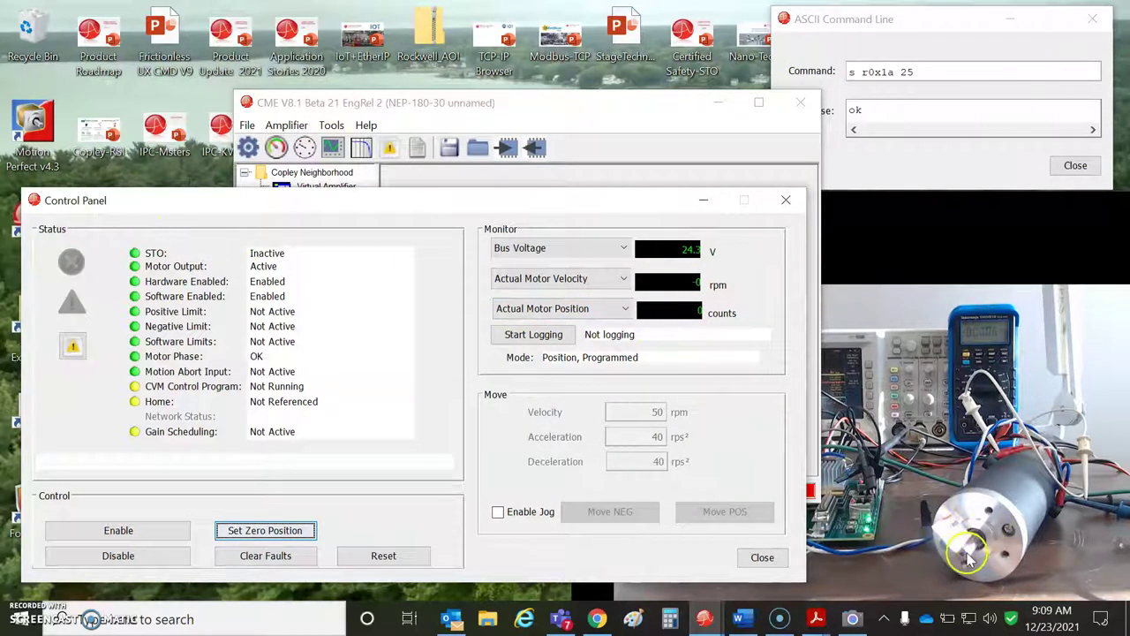
pyautogui.click(918, 29)
pyautogui.click(925, 78)
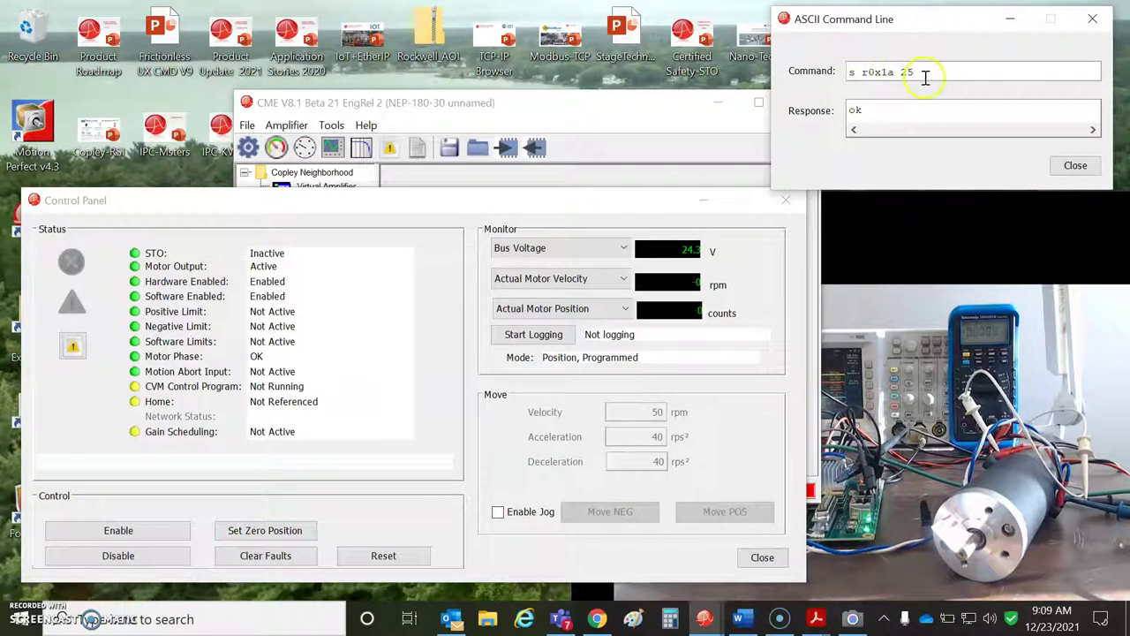
# - In the Scope's Profile tab, run and stop the 2000-count relative trap move, then raise the ASCII Command Line
pyautogui.click(585, 112)
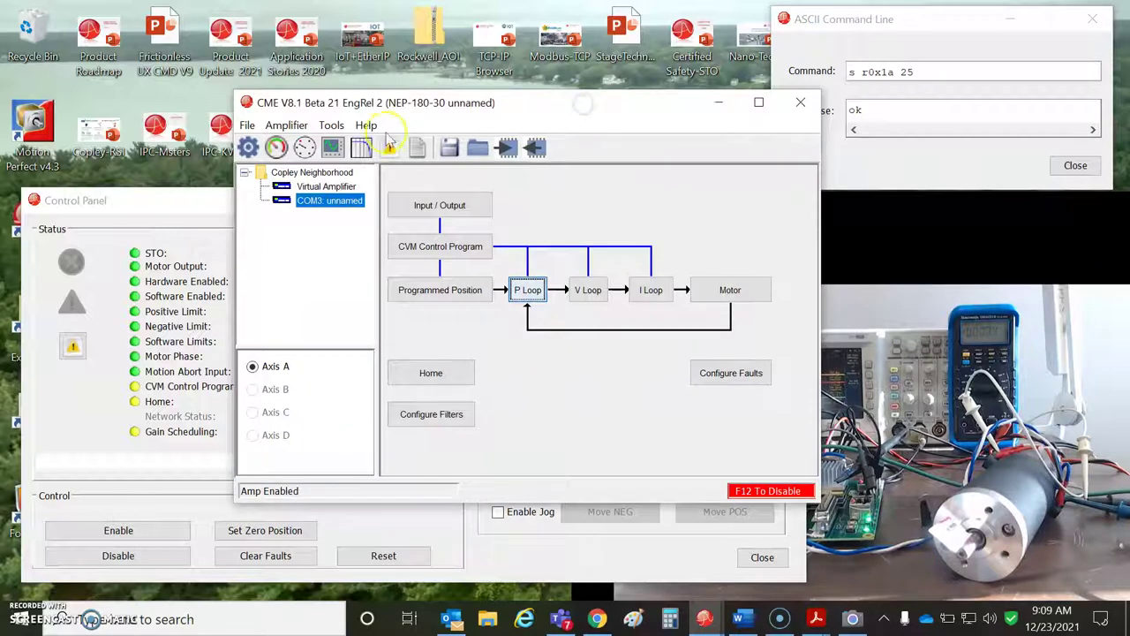
pyautogui.click(331, 150)
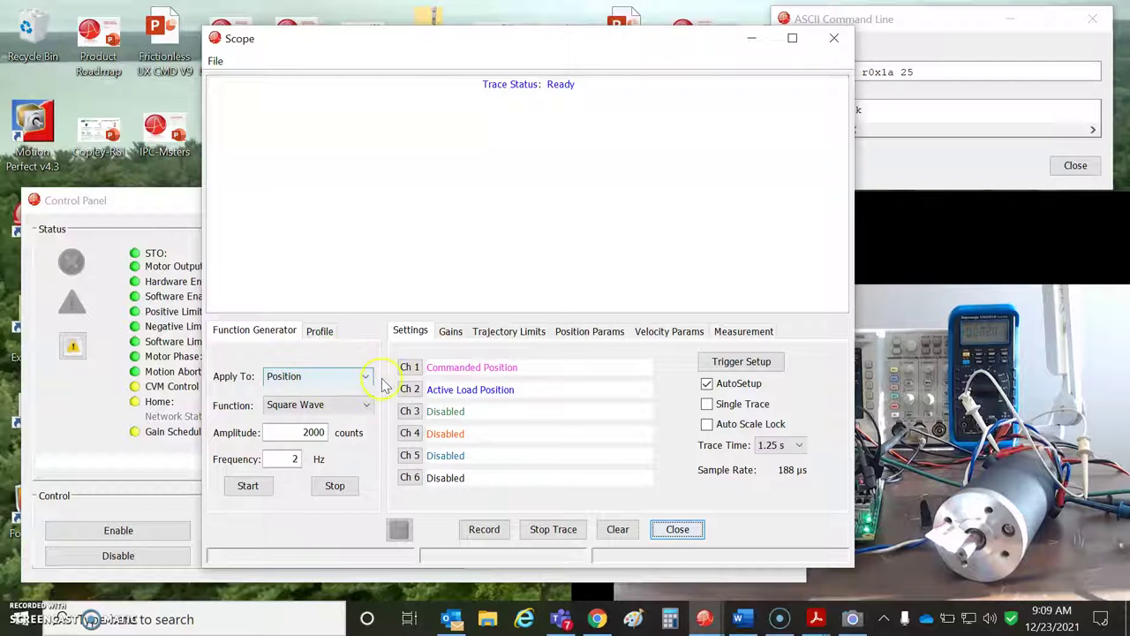
pyautogui.click(320, 330)
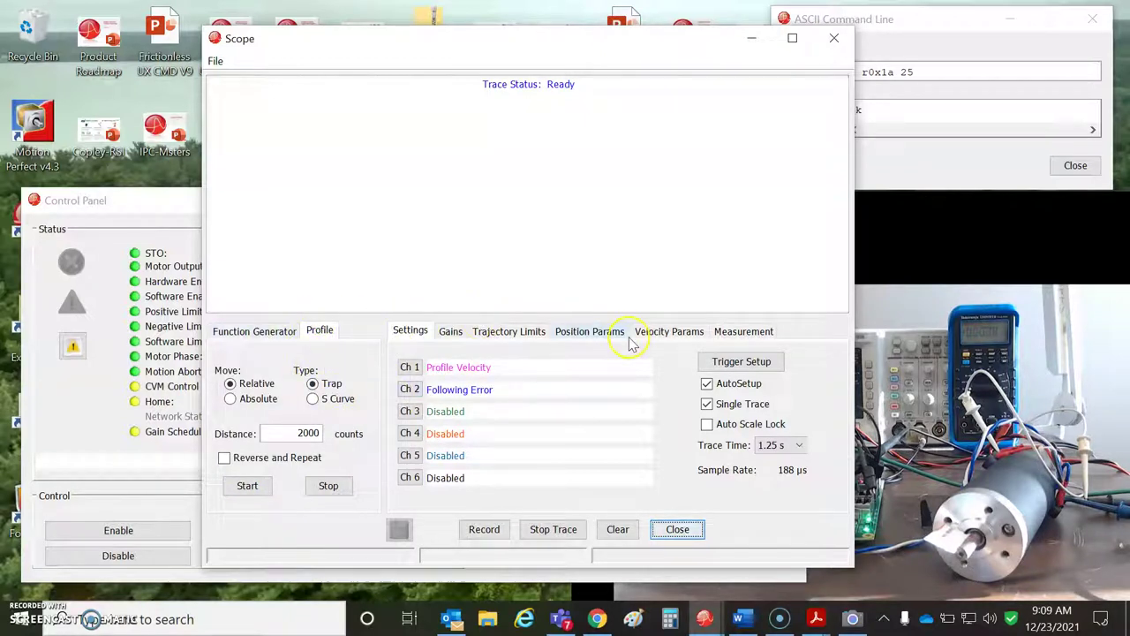
pyautogui.click(247, 488)
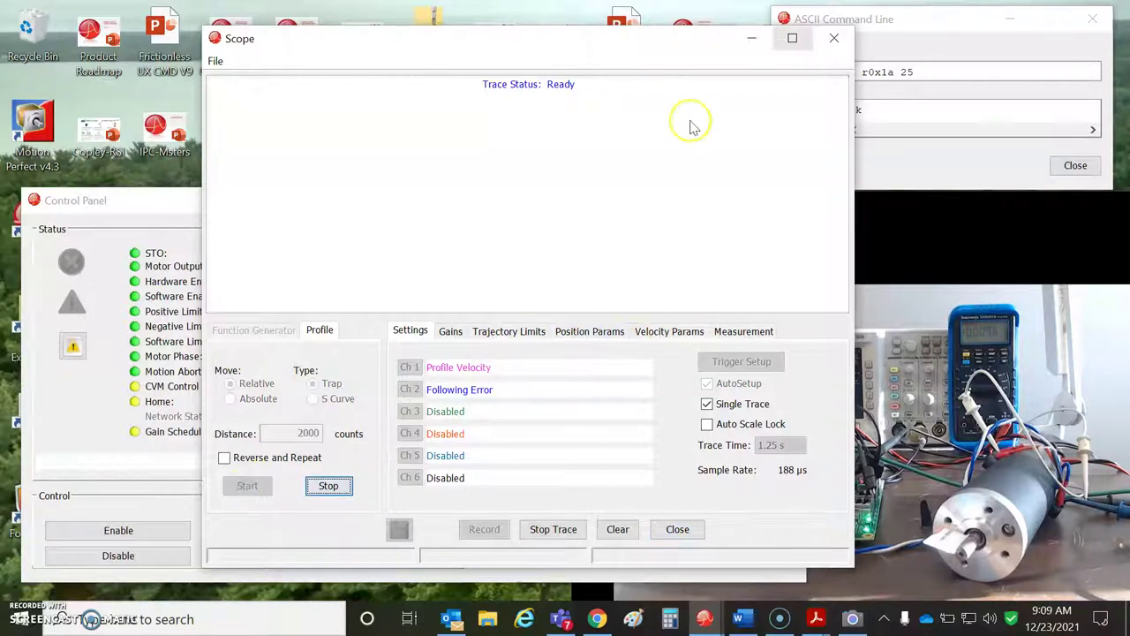
pyautogui.click(347, 487)
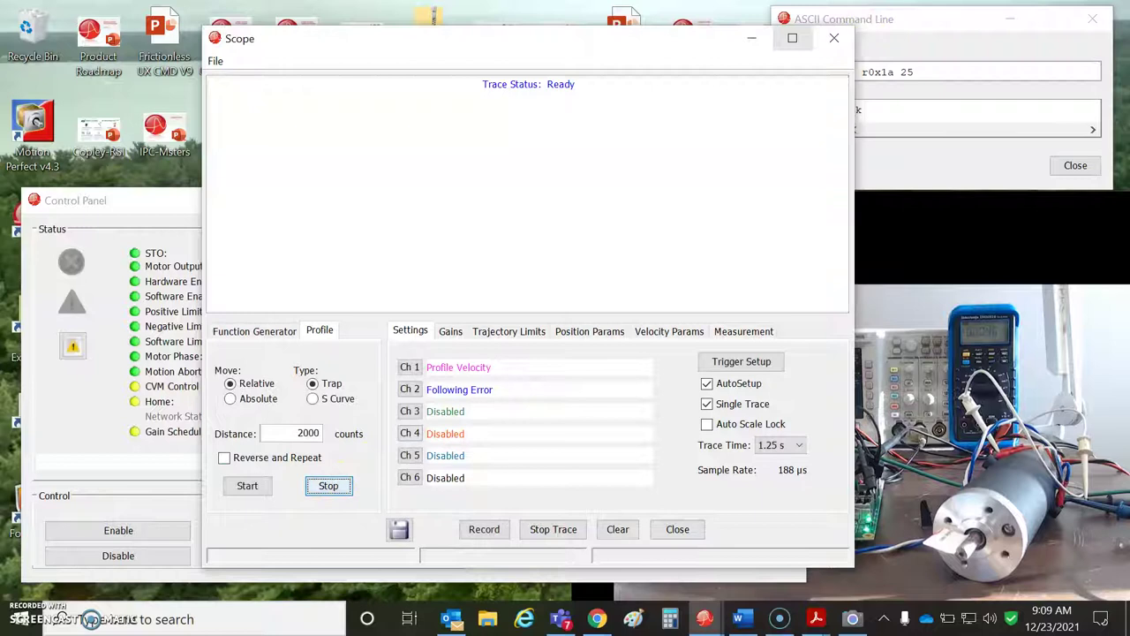
pyautogui.click(915, 17)
pyautogui.click(769, 86)
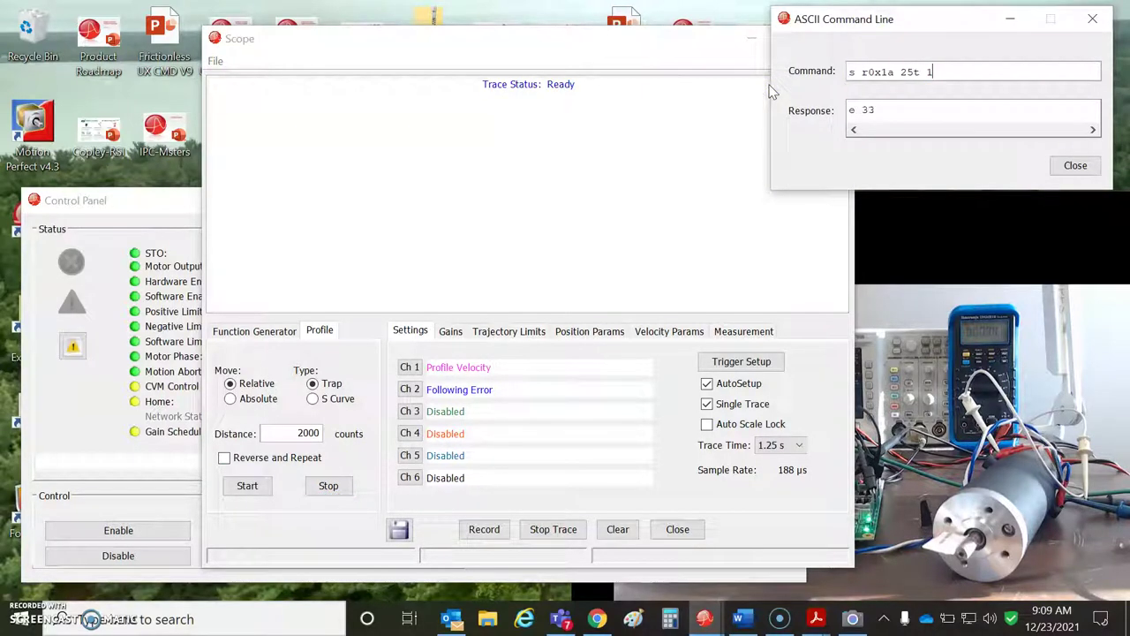
# - Replace the previous ASCII command and send 't 1' to the drive, which answers 'ok'
pyautogui.moveTo(953, 69); pyautogui.dragTo(799, 71)
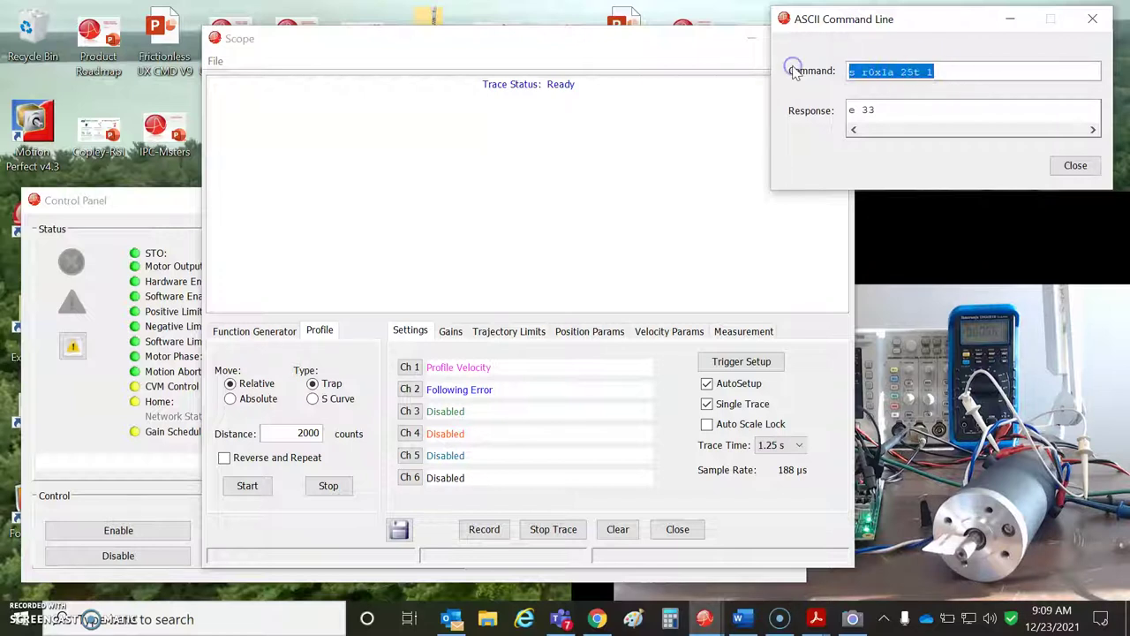
pyautogui.write('t')
pyautogui.press('Return')
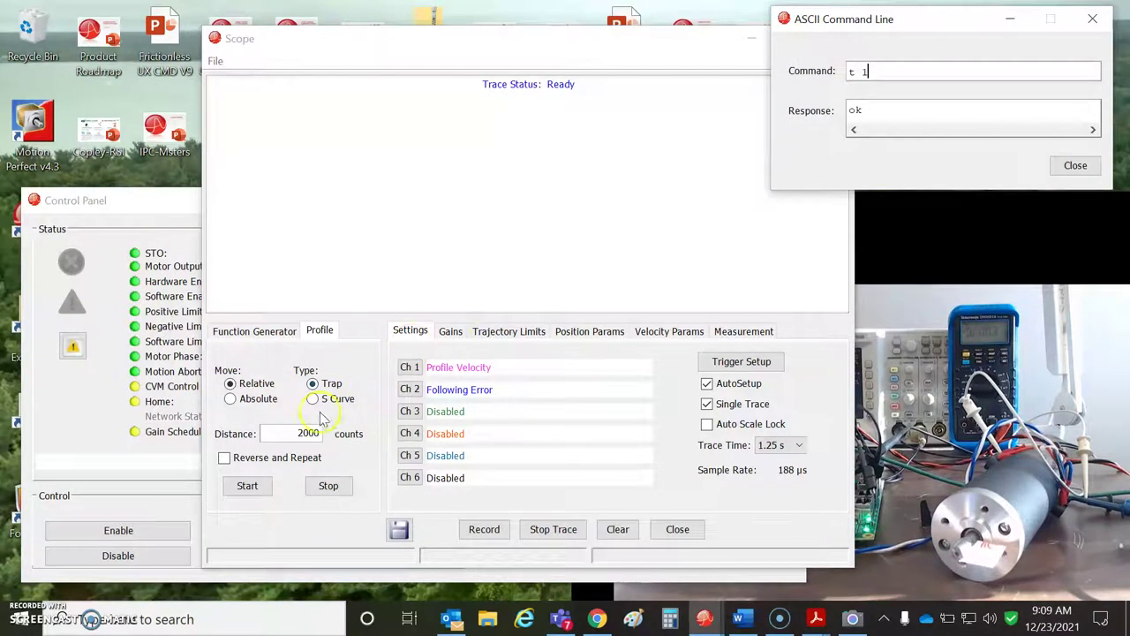
# - Set the move distance to 575 counts, run and stop the profile move, and reposition the Command Line
pyautogui.moveTo(286, 434); pyautogui.dragTo(344, 434)
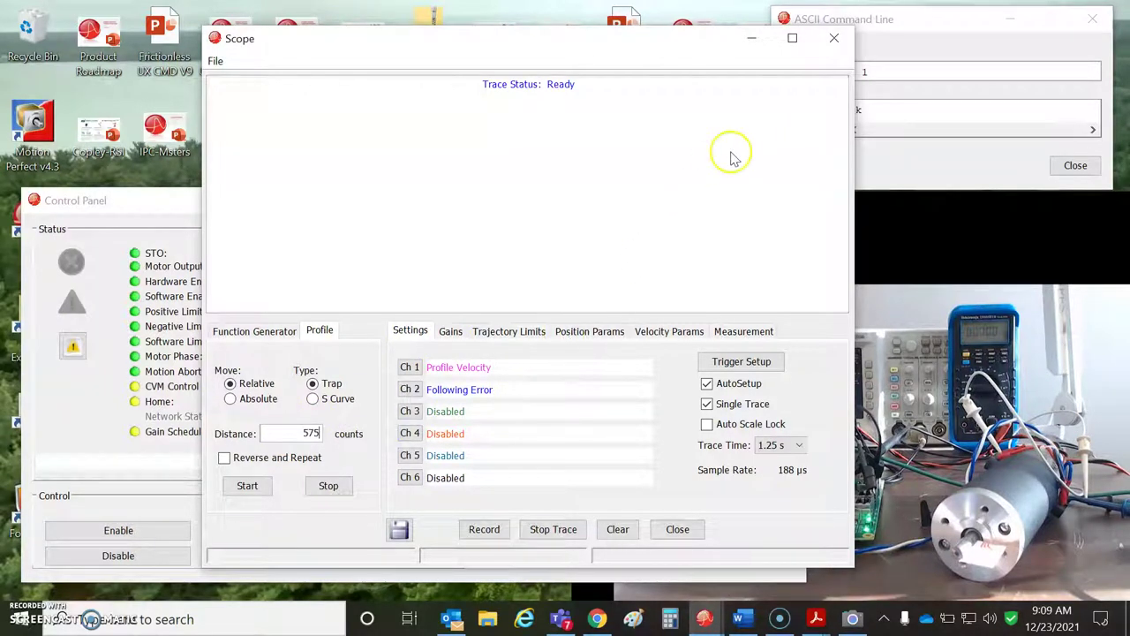
pyautogui.click(245, 491)
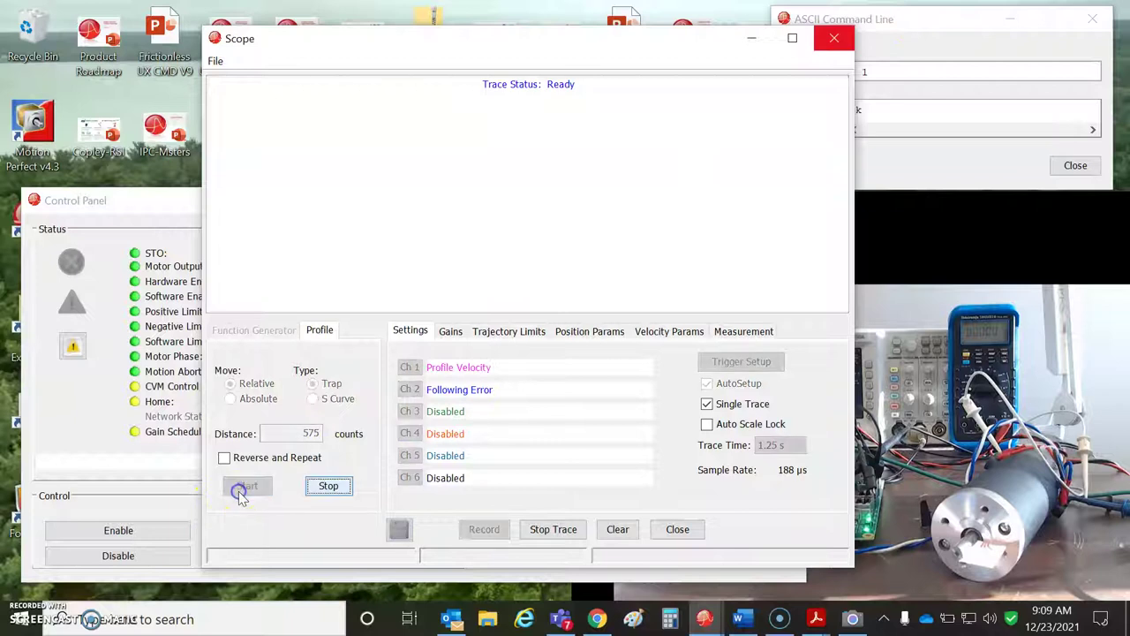
pyautogui.click(897, 28)
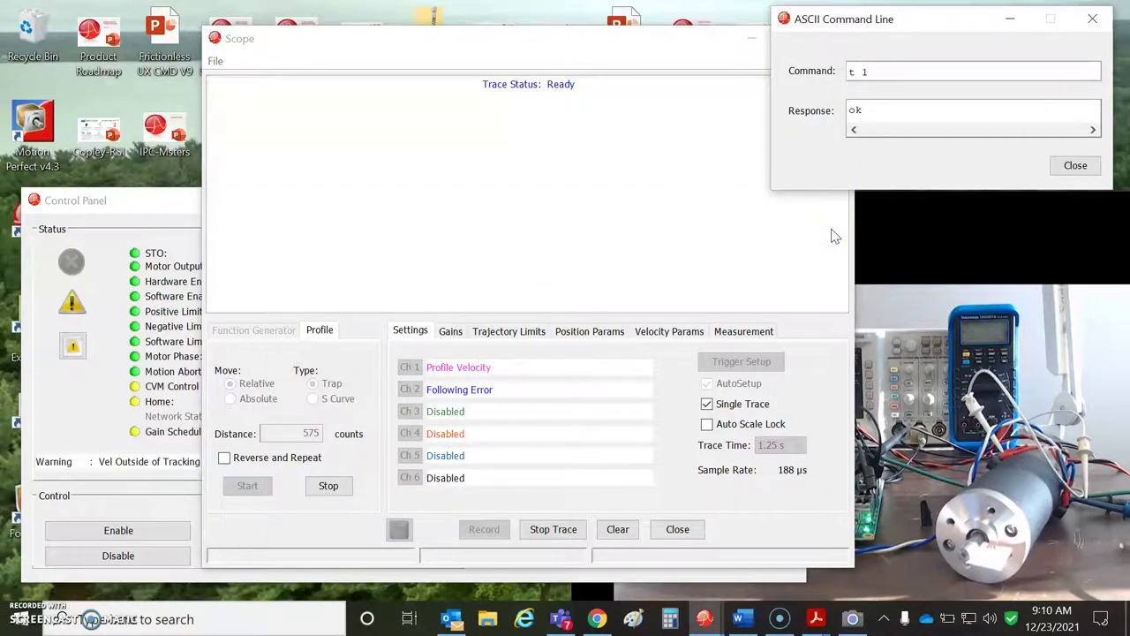
pyautogui.click(329, 487)
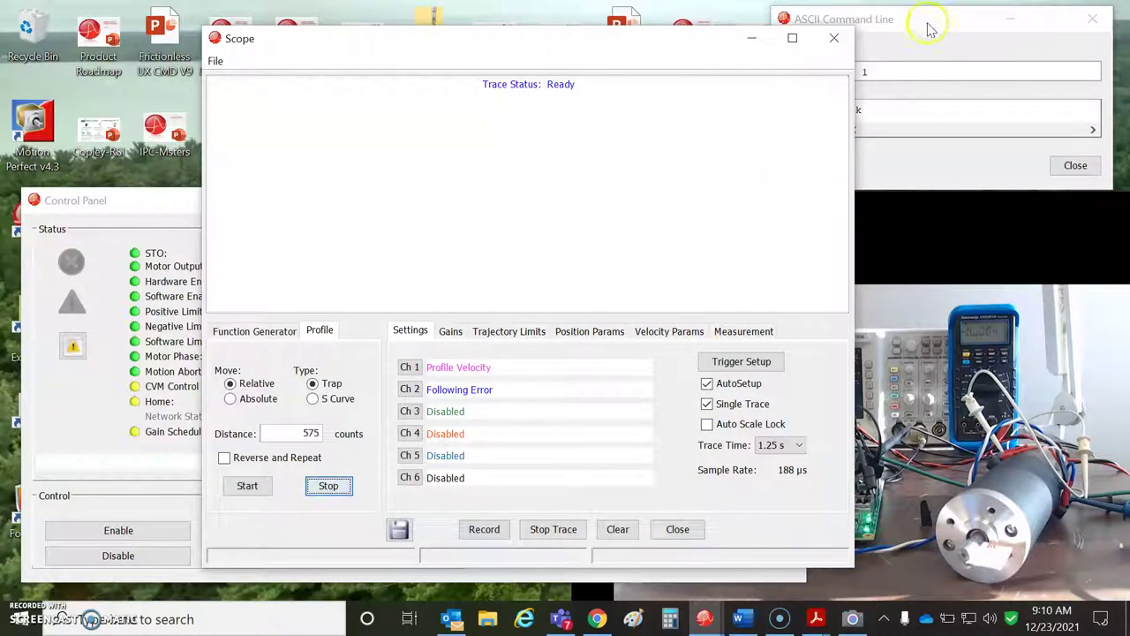
pyautogui.moveTo(927, 29); pyautogui.dragTo(932, 41)
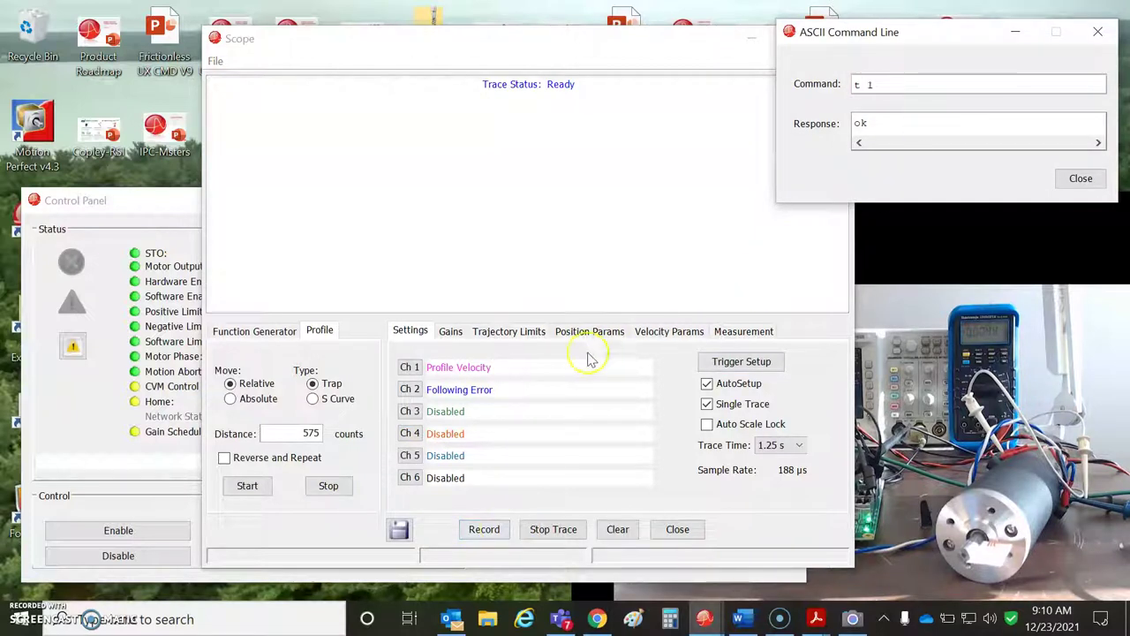
# - Set Distance to 5750 counts, arm Record, and resend 't 1' to capture the velocity and following-error trace
pyautogui.click(318, 434)
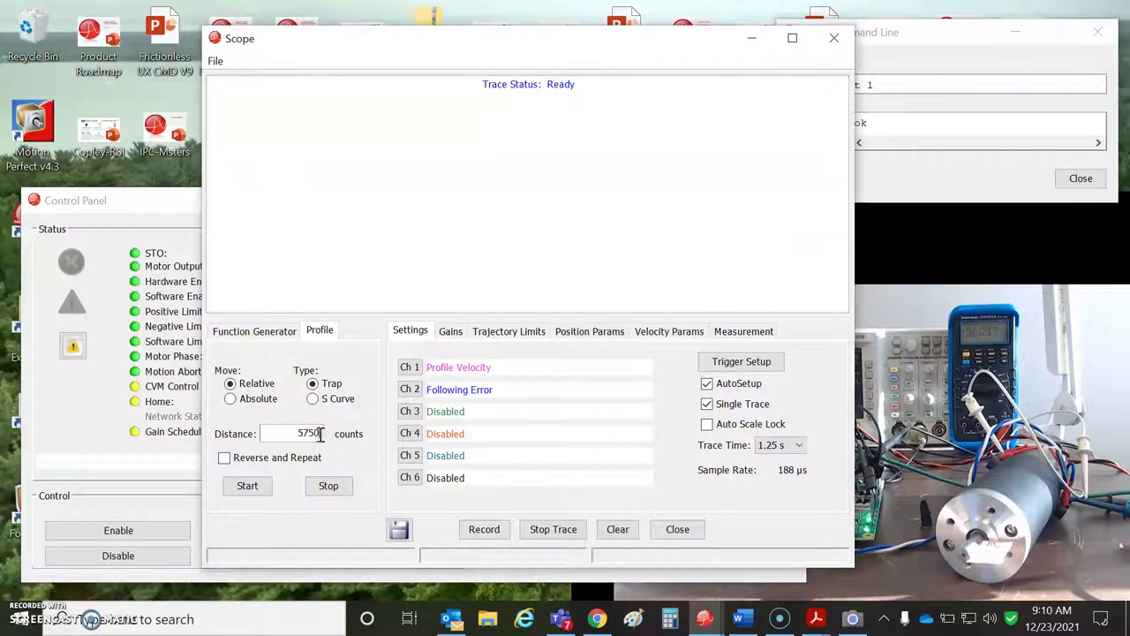
pyautogui.click(885, 42)
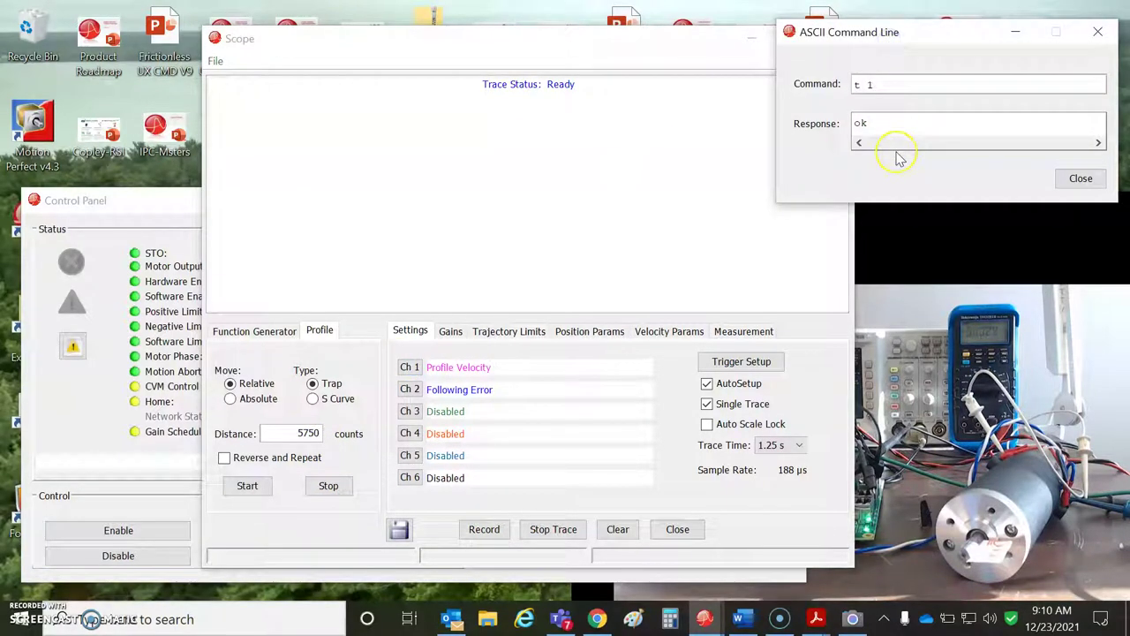
pyautogui.click(457, 523)
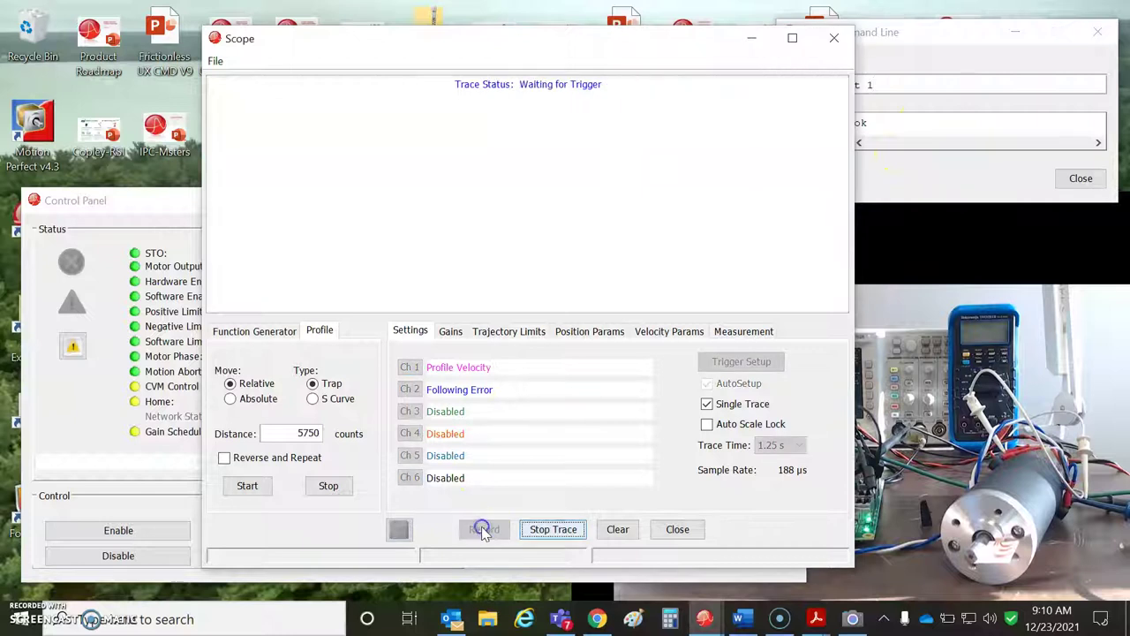
pyautogui.click(936, 40)
pyautogui.press('Return')
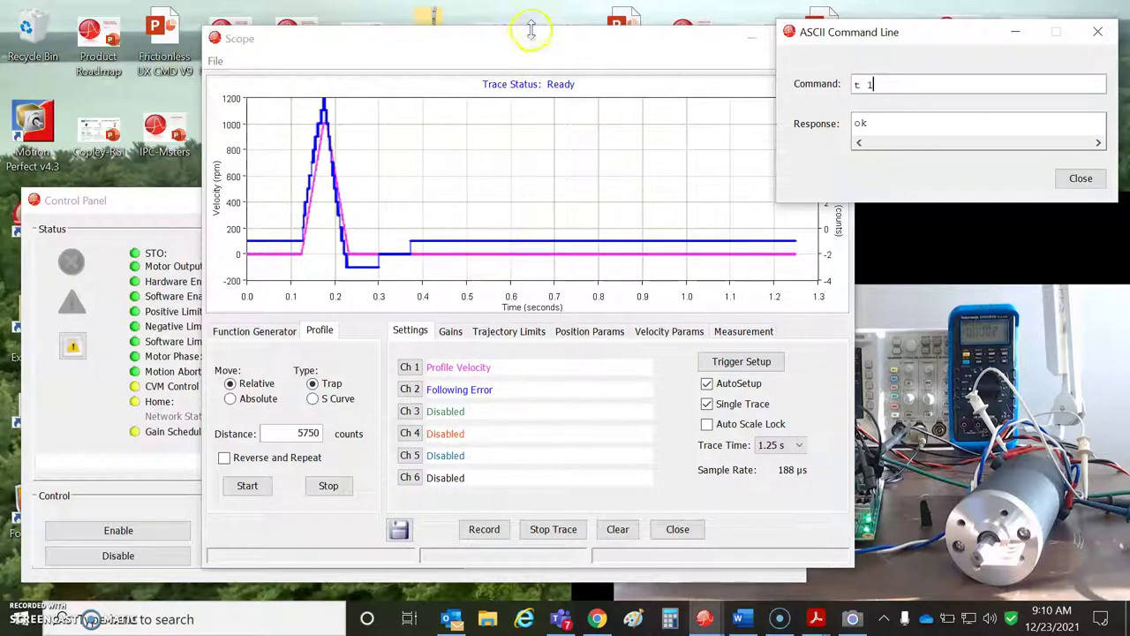
pyautogui.moveTo(531, 31); pyautogui.dragTo(469, 36)
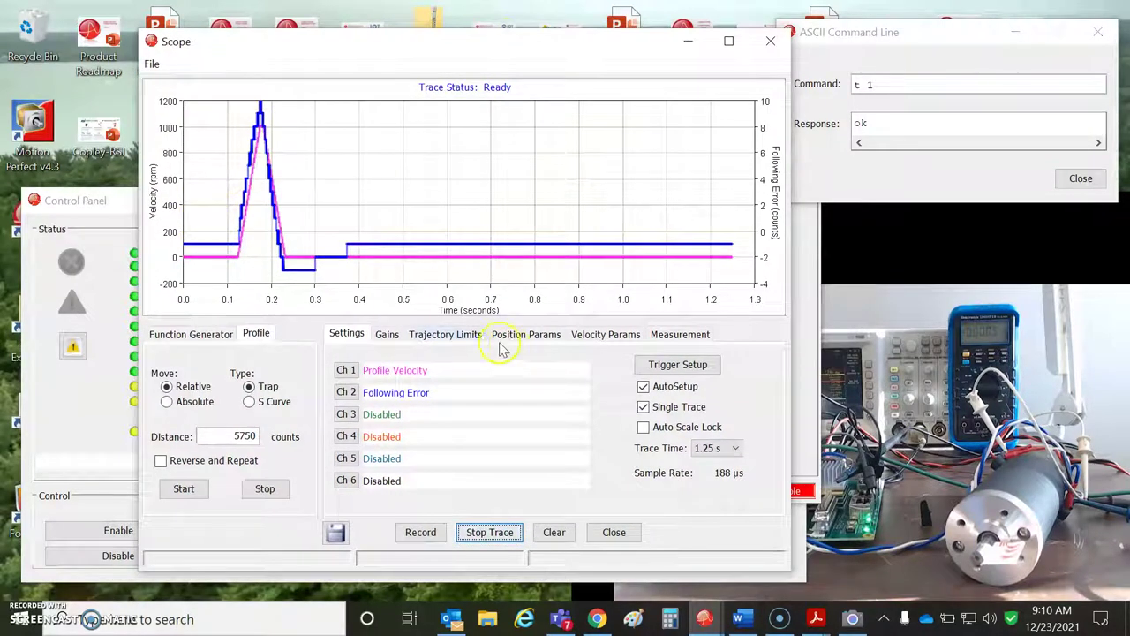
# - Check the trajectory limits, then run and stop the 5750-count profile move with the Scope shifted right
pyautogui.click(458, 335)
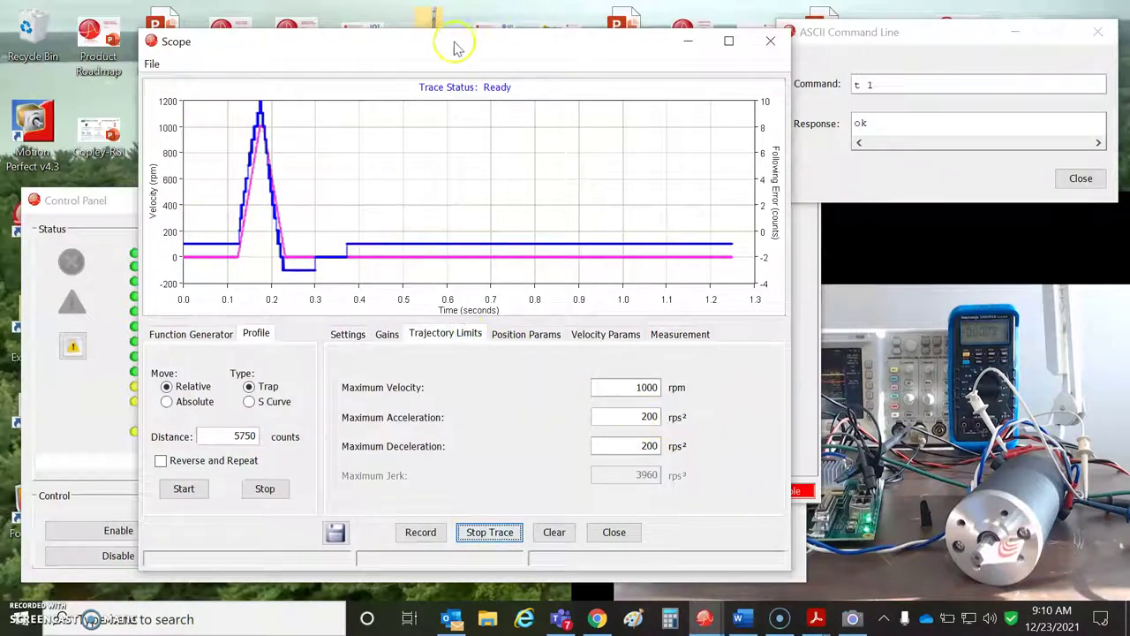
pyautogui.click(252, 435)
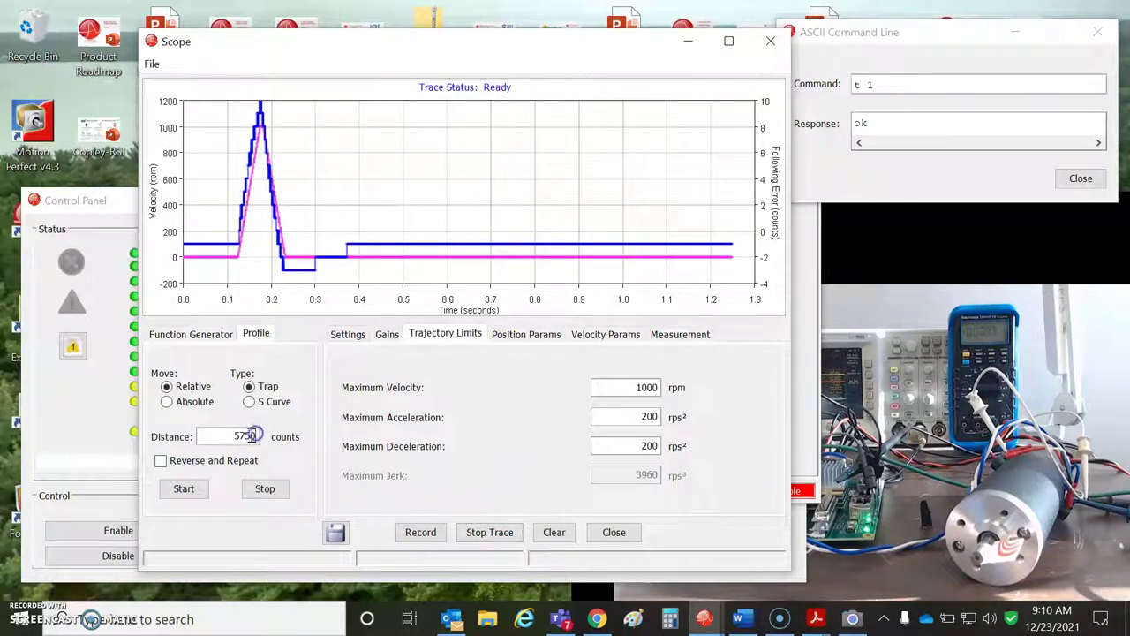
pyautogui.click(181, 490)
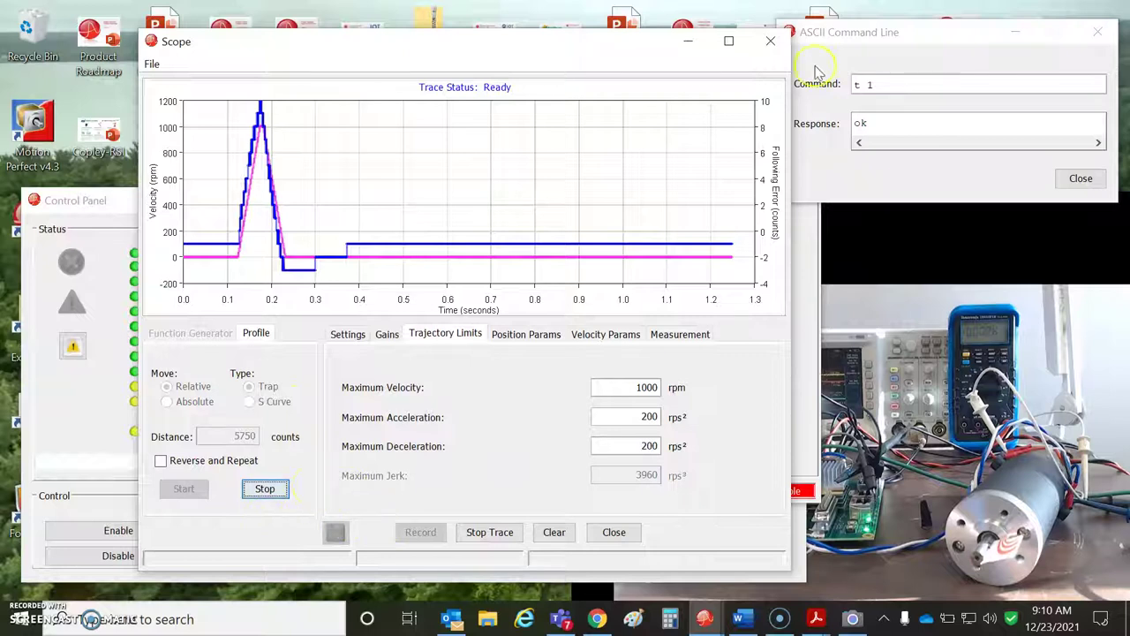
pyautogui.click(905, 35)
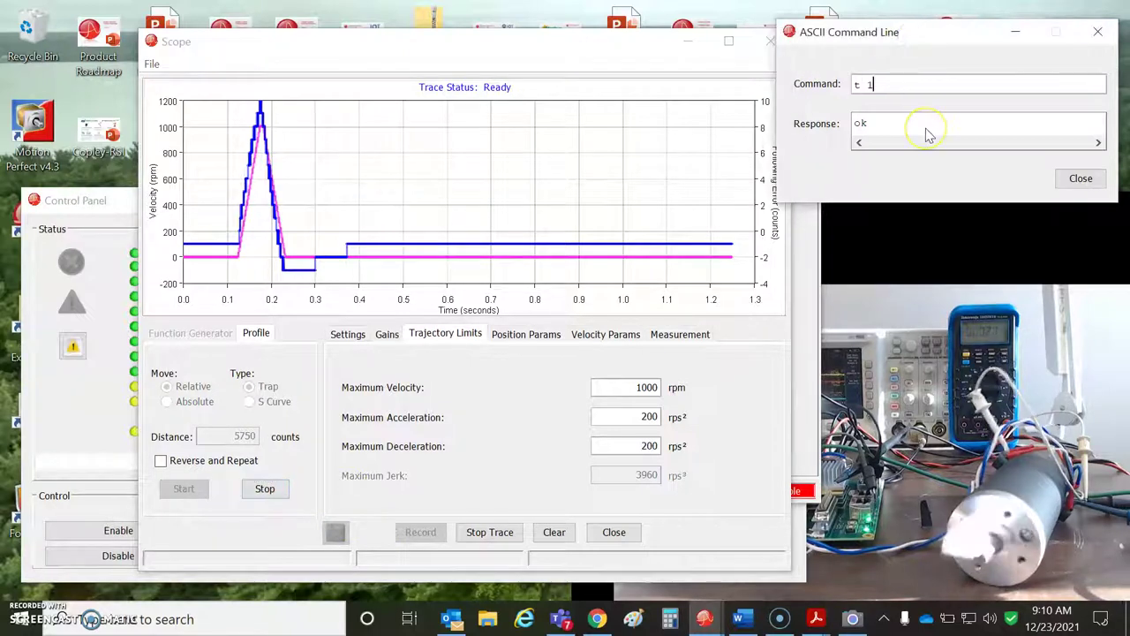
pyautogui.click(404, 43)
pyautogui.moveTo(404, 43); pyautogui.dragTo(479, 46)
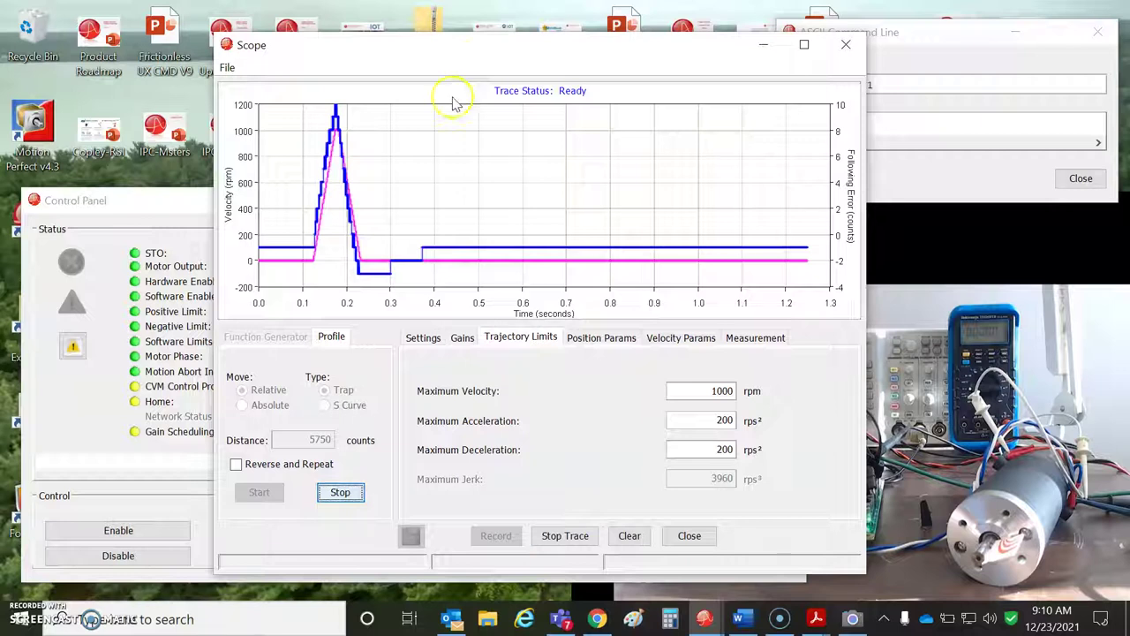
pyautogui.click(335, 499)
# - Record a new trace by resending 't 1', showing the move plateauing at 1000 rpm, then return to Settings
pyautogui.click(495, 534)
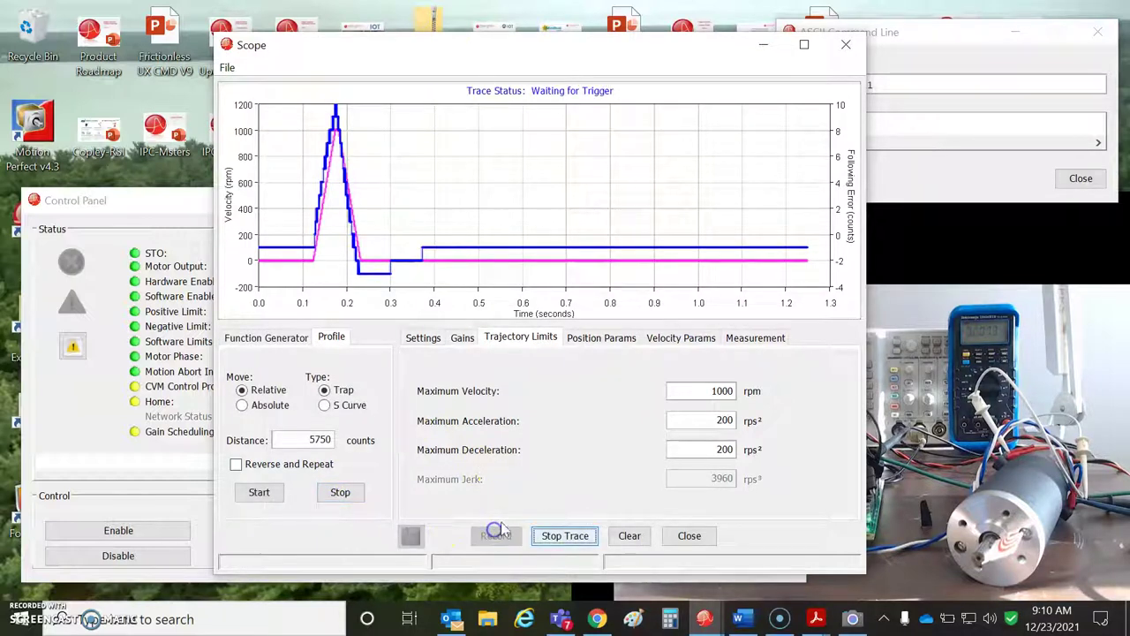
pyautogui.click(909, 38)
pyautogui.press('Return')
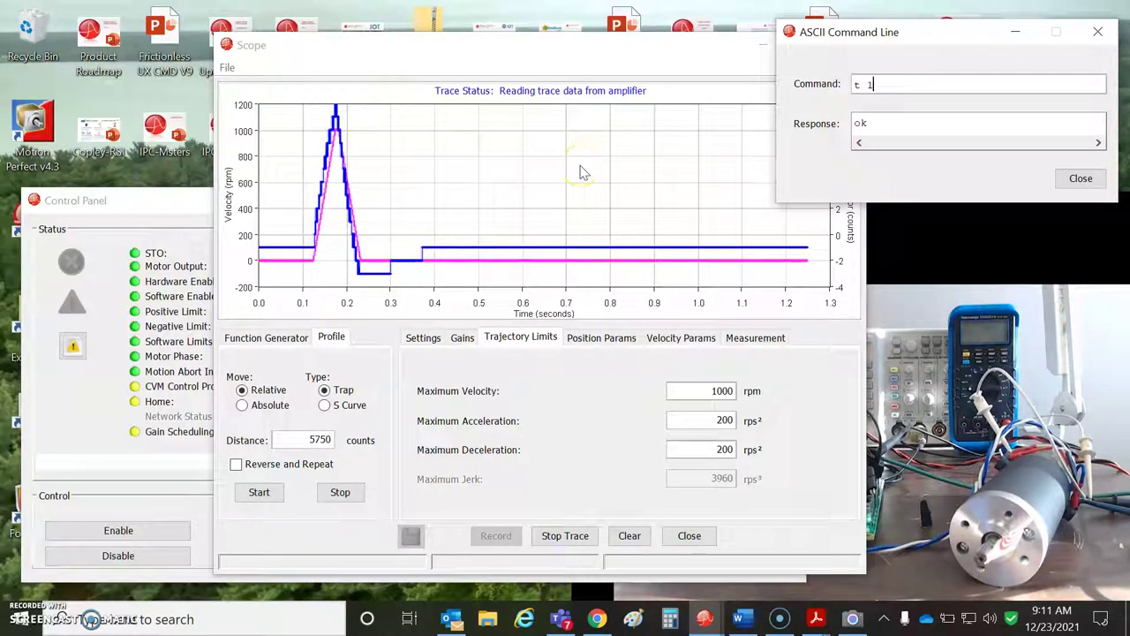
pyautogui.click(426, 339)
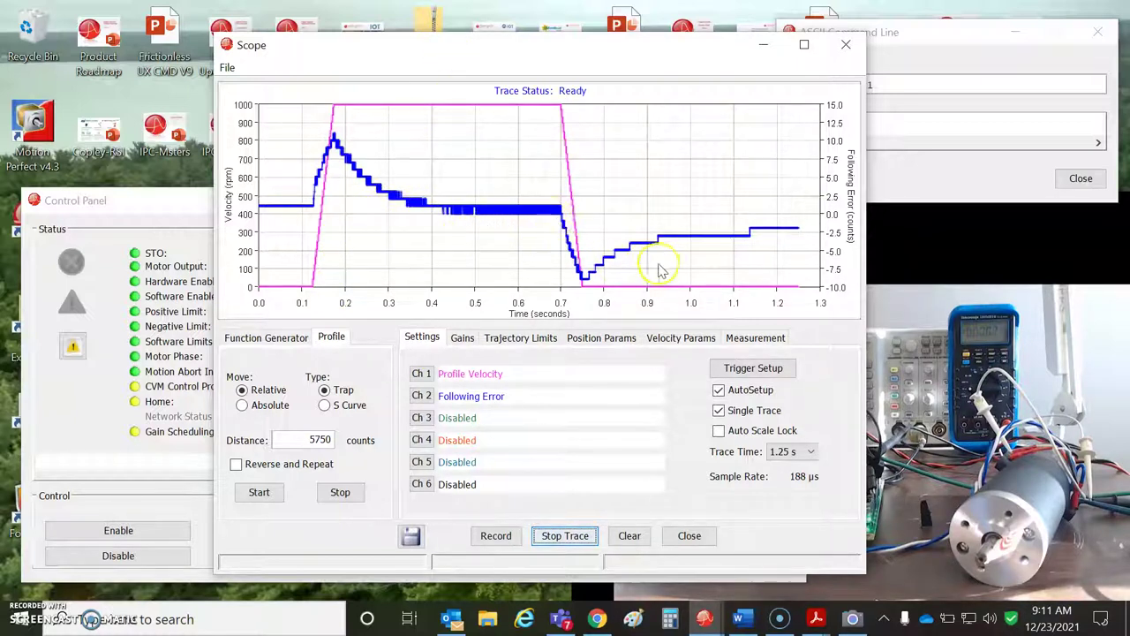
pyautogui.moveTo(505, 44); pyautogui.dragTo(736, 43)
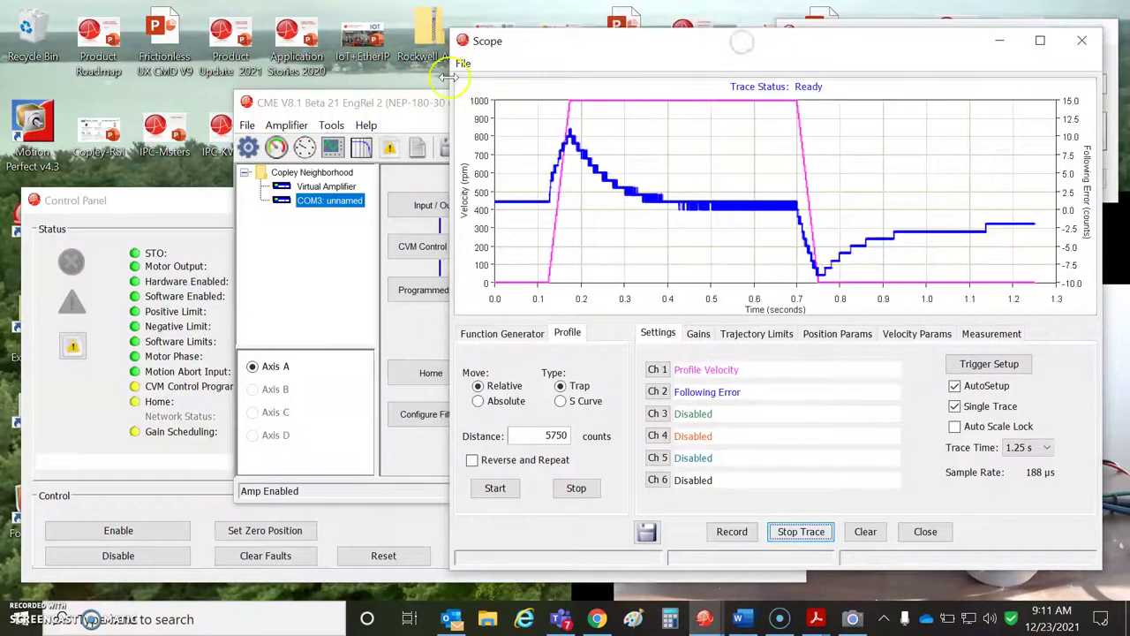
# - Bring the Control Panel forward to read 24.3 V bus voltage, about 0 rpm and 15225 counts
pyautogui.click(209, 202)
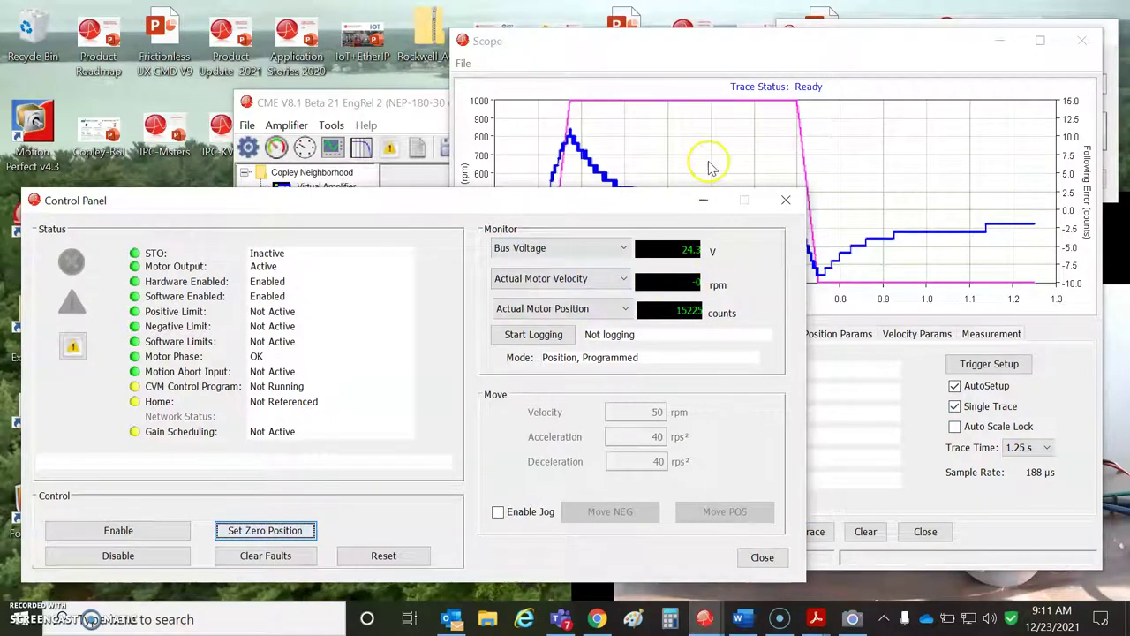
# - Switch to the AN15x tachometer note in Word and scroll to the Safety and Revision History section
pyautogui.click(744, 619)
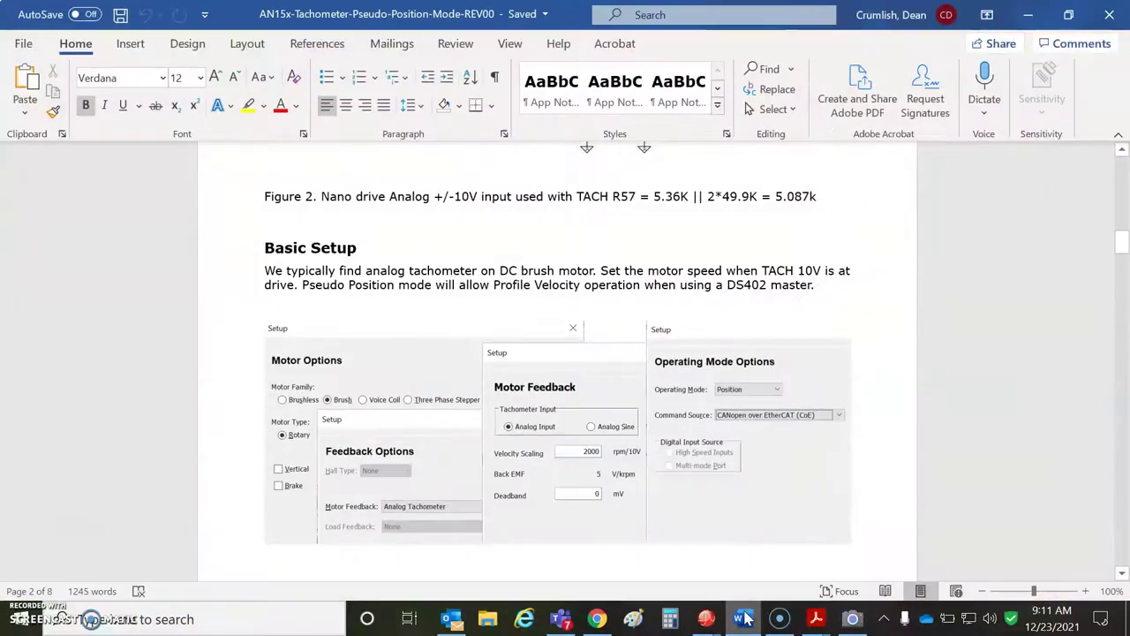
pyautogui.moveTo(1123, 236); pyautogui.dragTo(1123, 422)
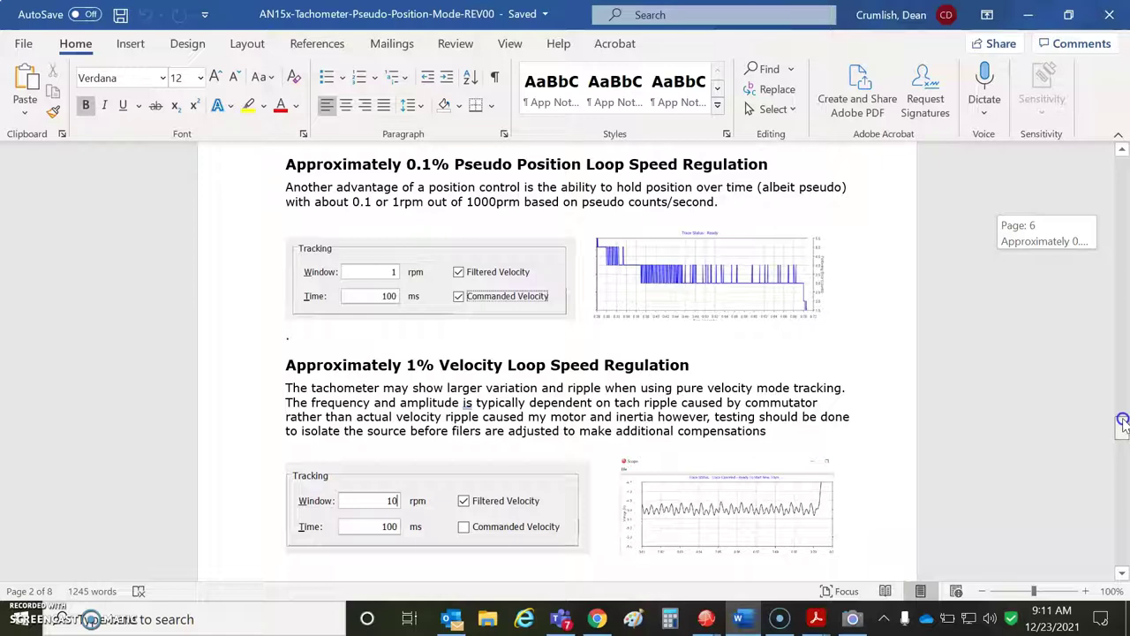
pyautogui.moveTo(1123, 422); pyautogui.dragTo(1112, 518)
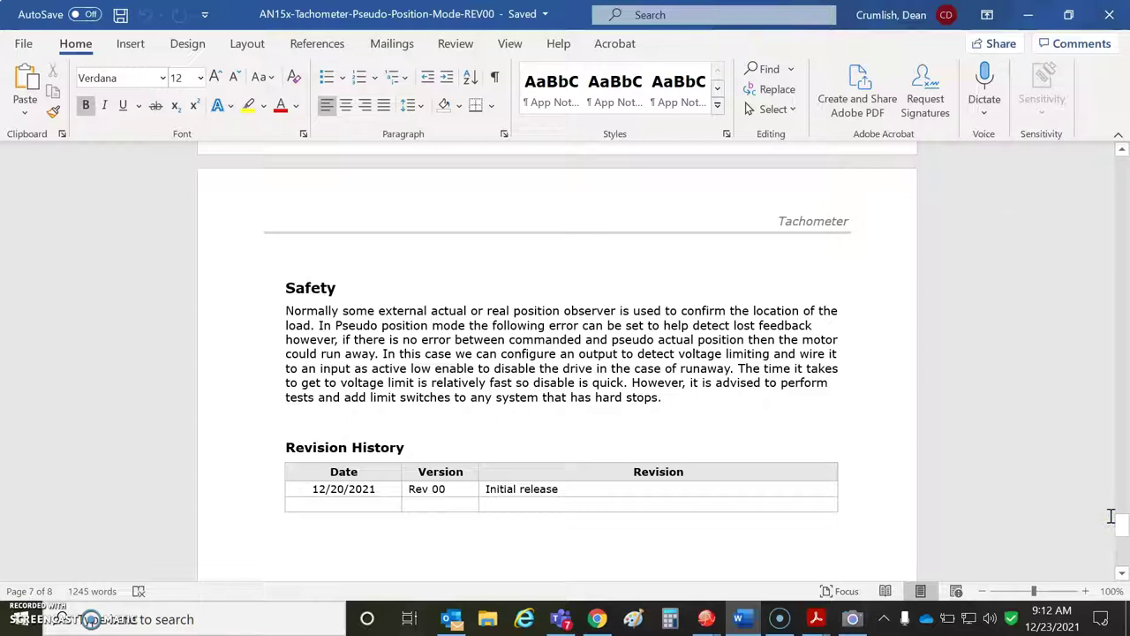